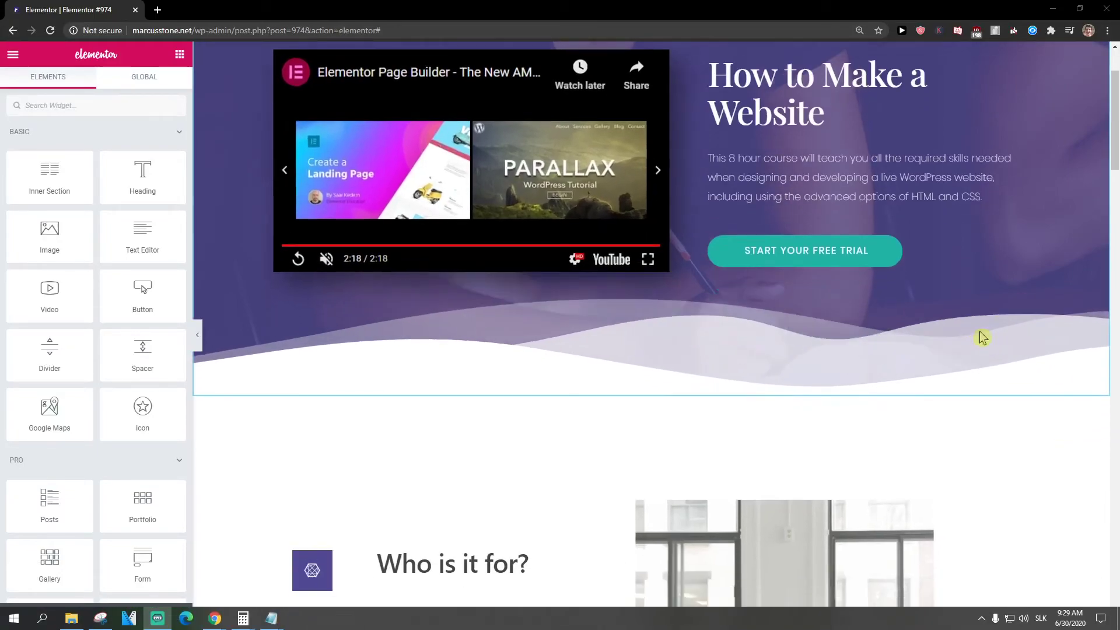
Scroll through the page and bring the saved notes window to the front
{"action": "scroll", "coordinate": [881, 418], "scroll_direction": "down", "scroll_amount": 2}
{"action": "scroll", "coordinate": [884, 418], "scroll_direction": "up", "scroll_amount": 4}
{"action": "scroll", "coordinate": [871, 424], "scroll_direction": "down", "scroll_amount": 2}
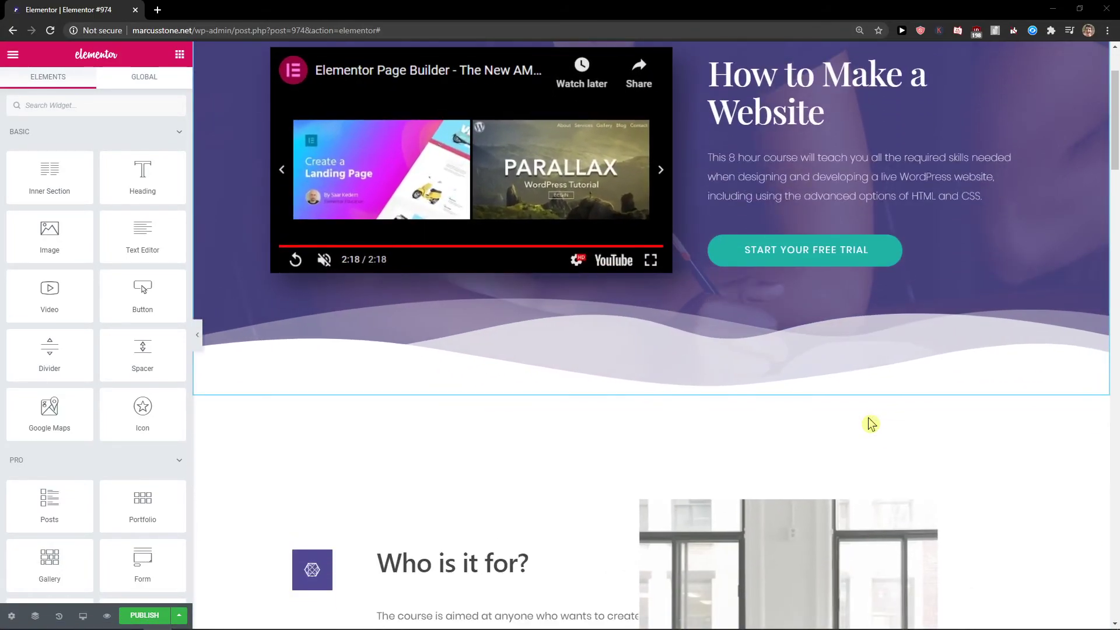
{"action": "scroll", "coordinate": [869, 425], "scroll_direction": "up", "scroll_amount": 2}
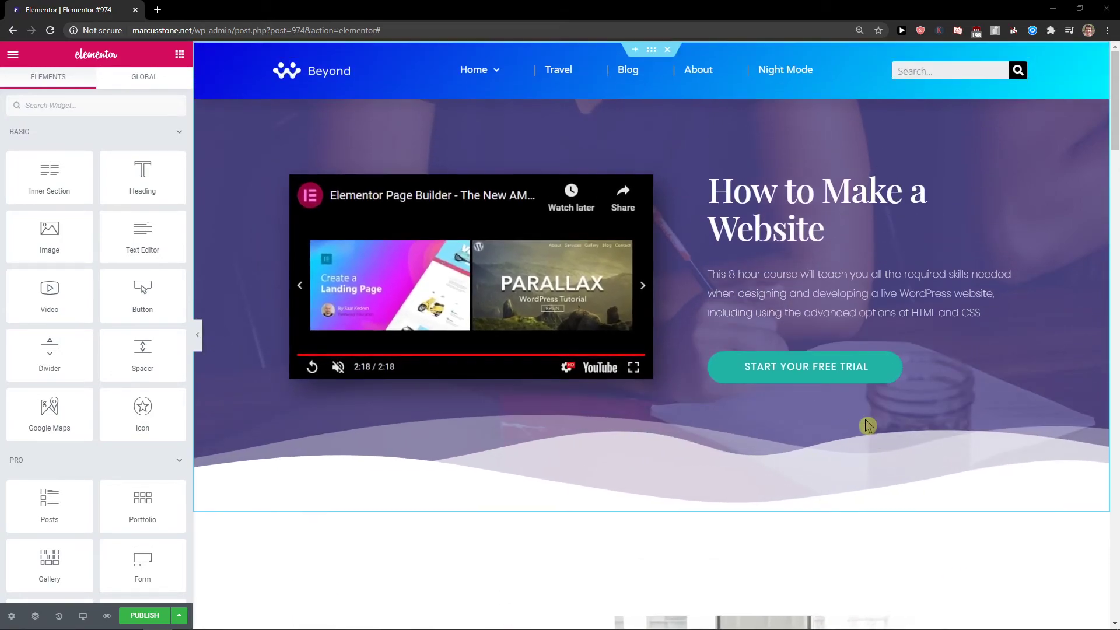
{"action": "scroll", "coordinate": [868, 425], "scroll_direction": "down", "scroll_amount": 1}
{"action": "scroll", "coordinate": [858, 427], "scroll_direction": "down", "scroll_amount": 2}
{"action": "scroll", "coordinate": [857, 428], "scroll_direction": "down", "scroll_amount": 4}
{"action": "scroll", "coordinate": [703, 460], "scroll_direction": "down", "scroll_amount": 4}
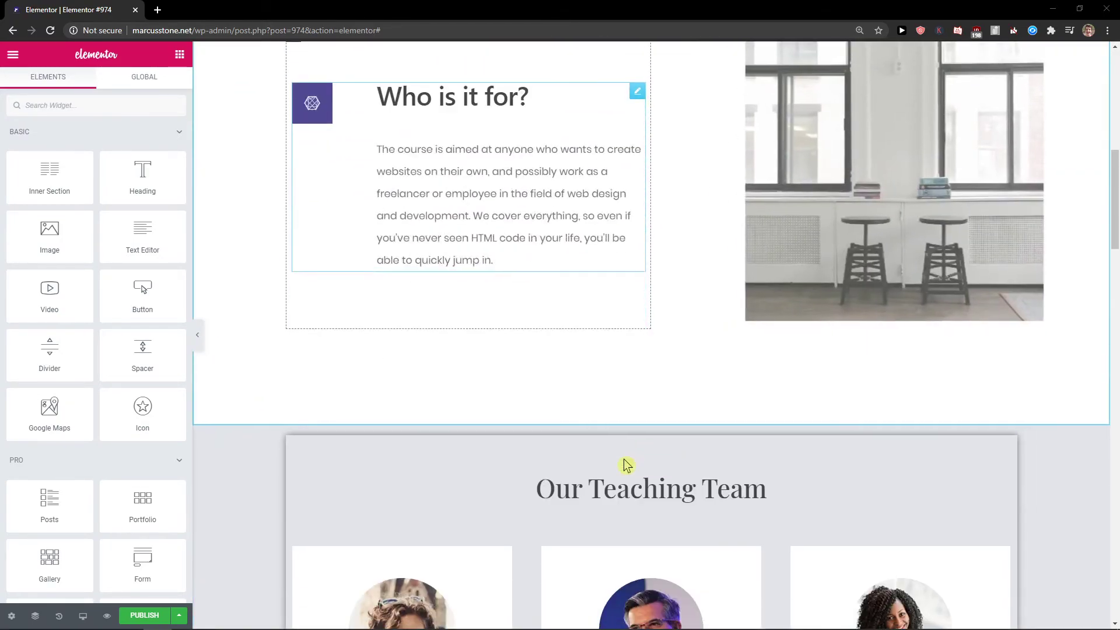
{"action": "scroll", "coordinate": [626, 464], "scroll_direction": "up", "scroll_amount": 5}
{"action": "scroll", "coordinate": [625, 458], "scroll_direction": "up", "scroll_amount": 3}
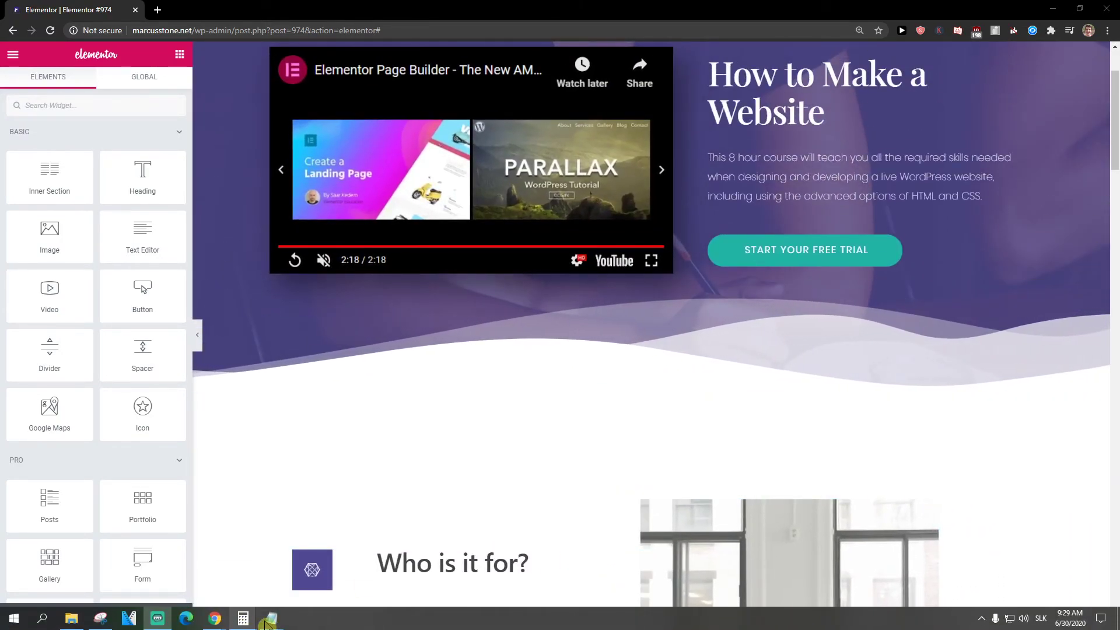
{"action": "mouse_move", "coordinate": [272, 619]}
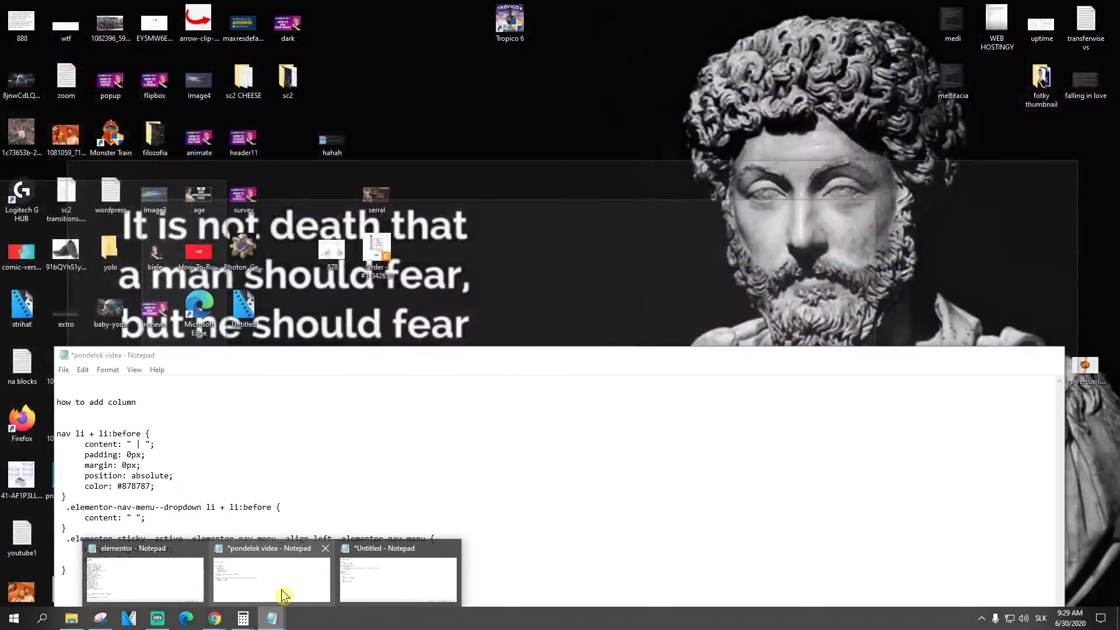
{"action": "left_click", "coordinate": [282, 595]}
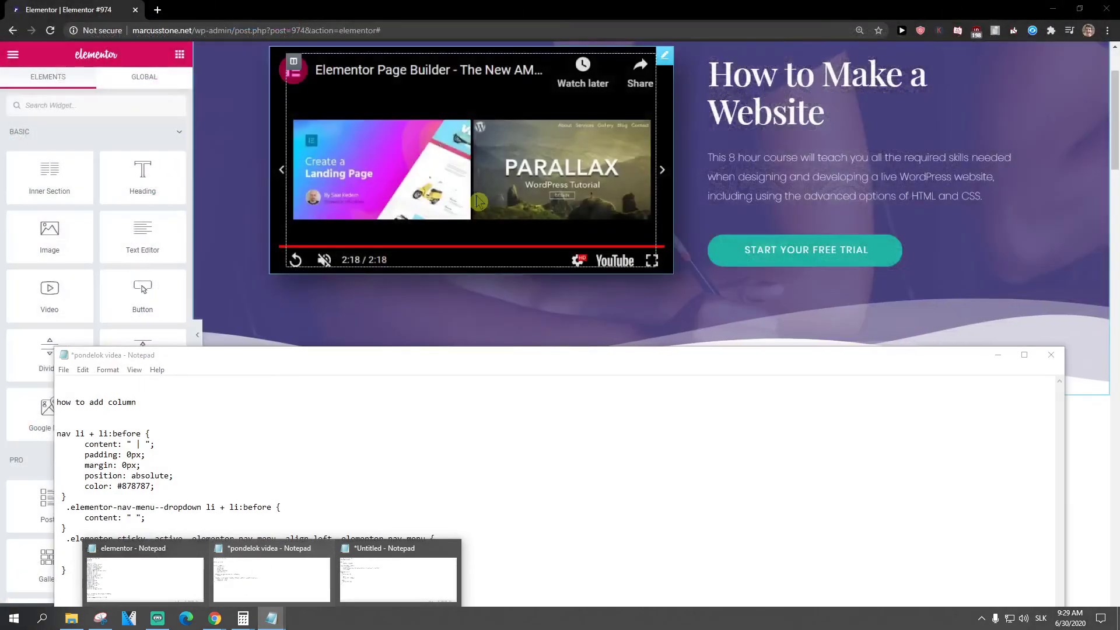
{"action": "scroll", "coordinate": [463, 303], "scroll_direction": "down", "scroll_amount": 2}
{"action": "scroll", "coordinate": [530, 299], "scroll_direction": "up", "scroll_amount": 1}
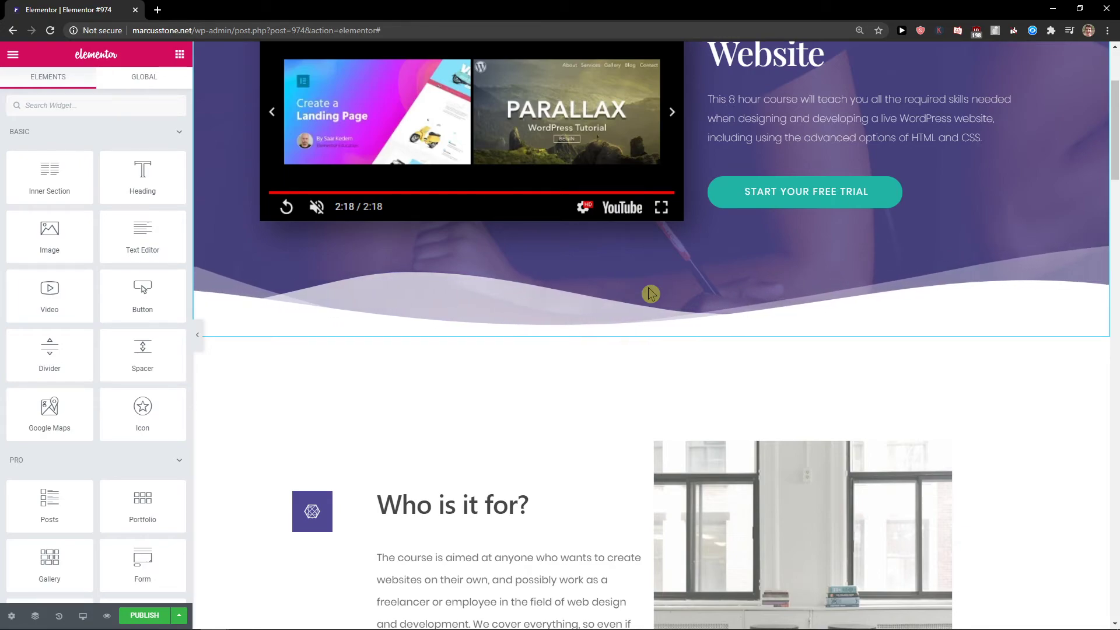
Open the template library with blocks filtered to the Hero category
{"action": "key", "text": "ctrl+shift+l"}
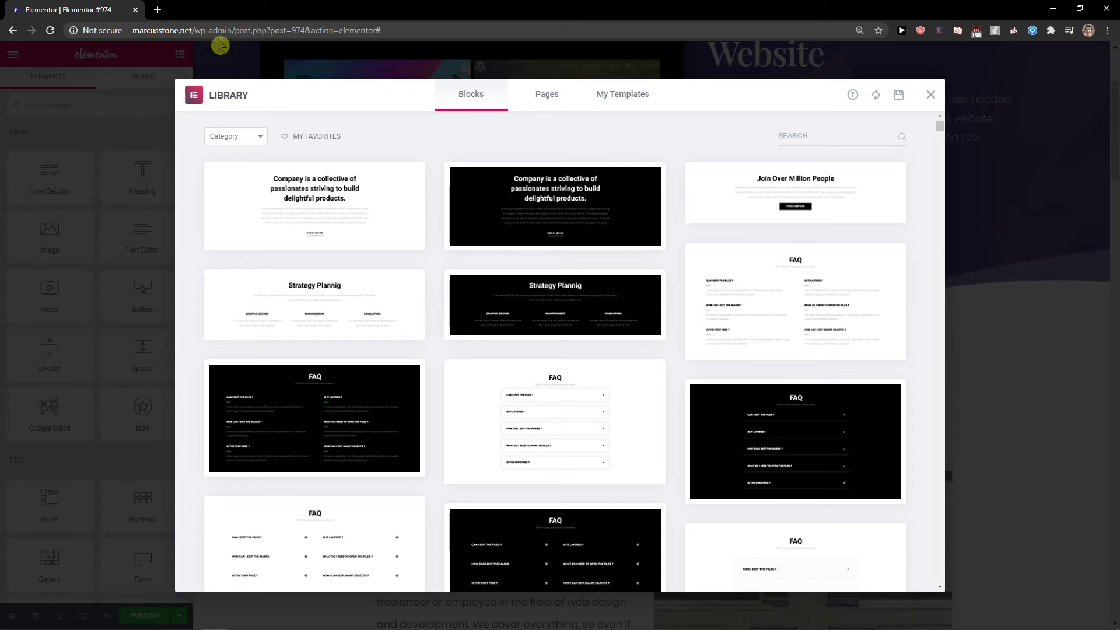
{"action": "left_click", "coordinate": [236, 151]}
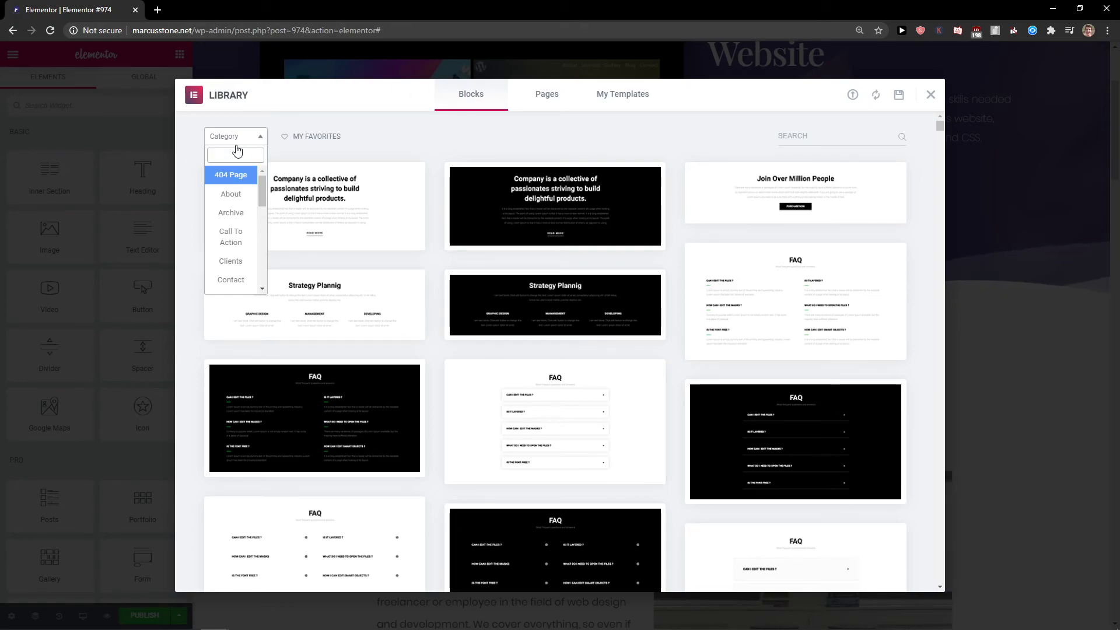
{"action": "type", "text": "her"}
{"action": "left_click", "coordinate": [235, 174]}
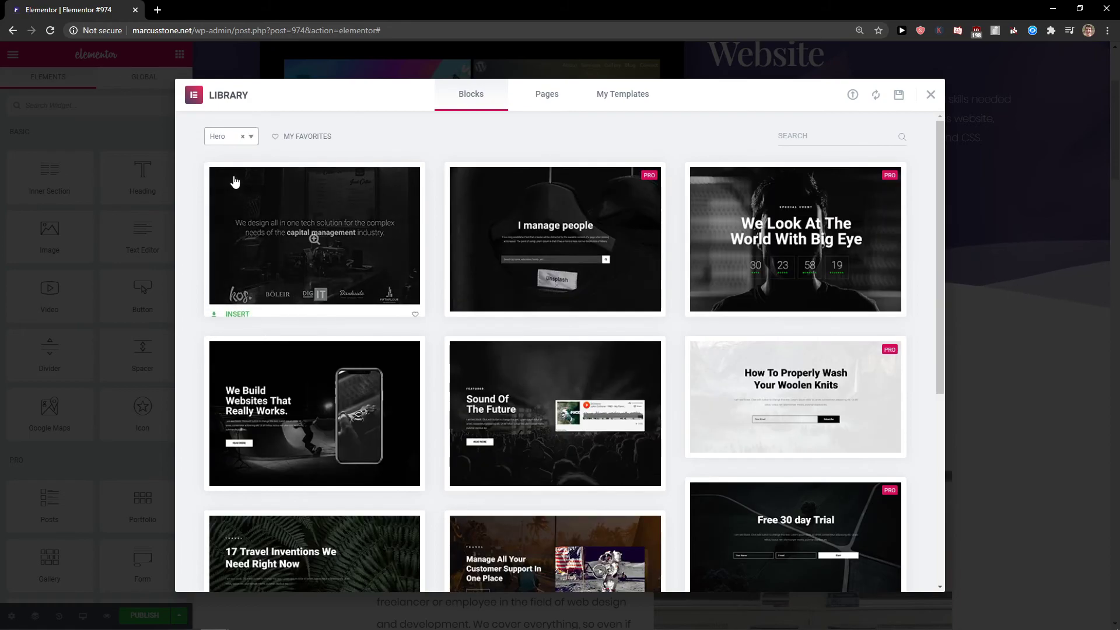
Insert the dark 'I manage people' hero block from the Hero blocks
{"action": "scroll", "coordinate": [665, 239], "scroll_direction": "down", "scroll_amount": 2}
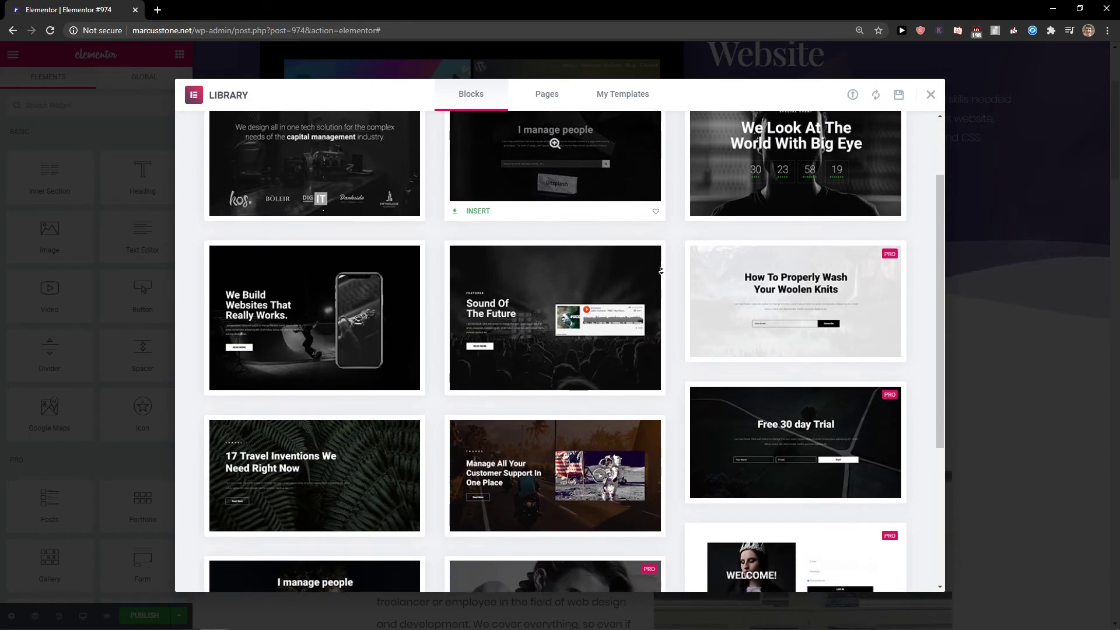
{"action": "scroll", "coordinate": [673, 321], "scroll_direction": "down", "scroll_amount": 1}
{"action": "scroll", "coordinate": [673, 325], "scroll_direction": "down", "scroll_amount": 2}
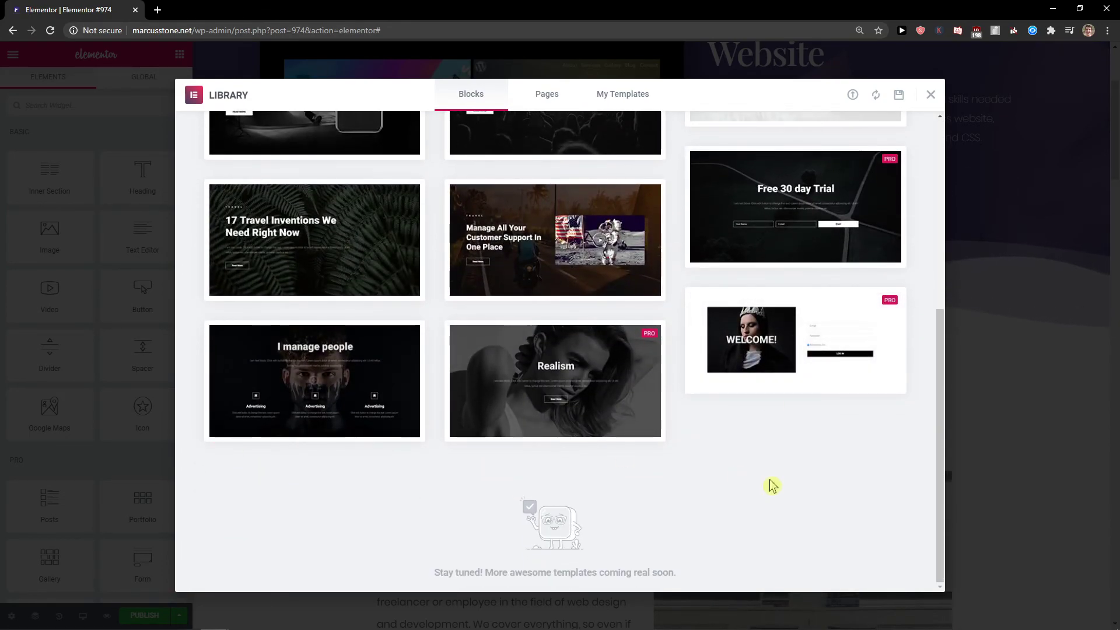
{"action": "scroll", "coordinate": [668, 450], "scroll_direction": "up", "scroll_amount": 2}
{"action": "scroll", "coordinate": [338, 420], "scroll_direction": "up", "scroll_amount": 1}
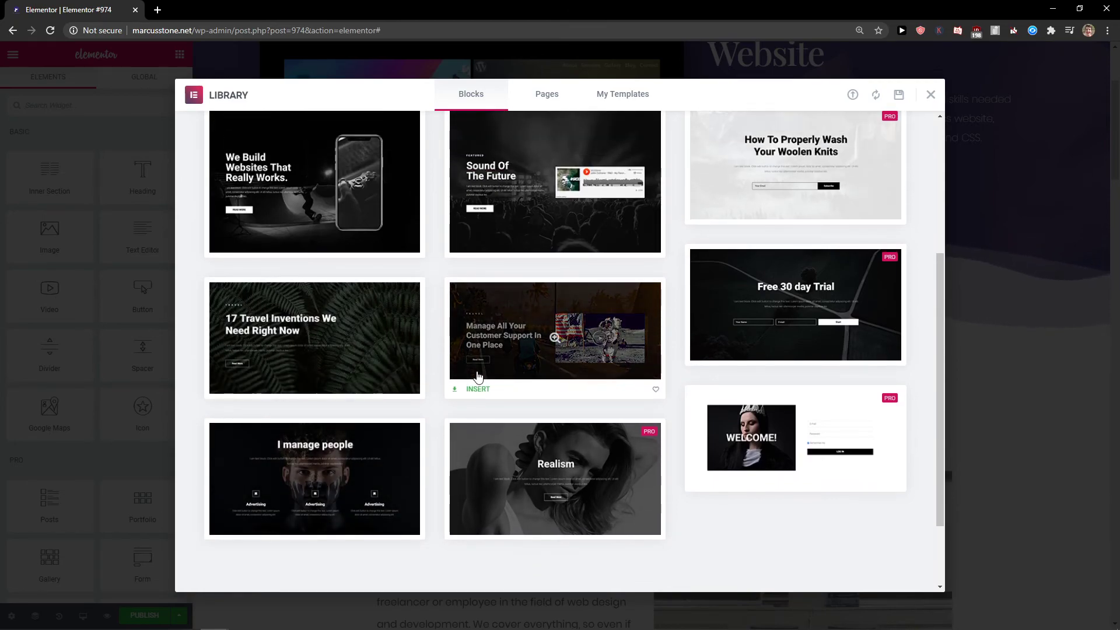
{"action": "scroll", "coordinate": [477, 376], "scroll_direction": "up", "scroll_amount": 1}
{"action": "scroll", "coordinate": [440, 388], "scroll_direction": "up", "scroll_amount": 2}
{"action": "scroll", "coordinate": [440, 387], "scroll_direction": "up", "scroll_amount": 2}
{"action": "scroll", "coordinate": [437, 390], "scroll_direction": "down", "scroll_amount": 3}
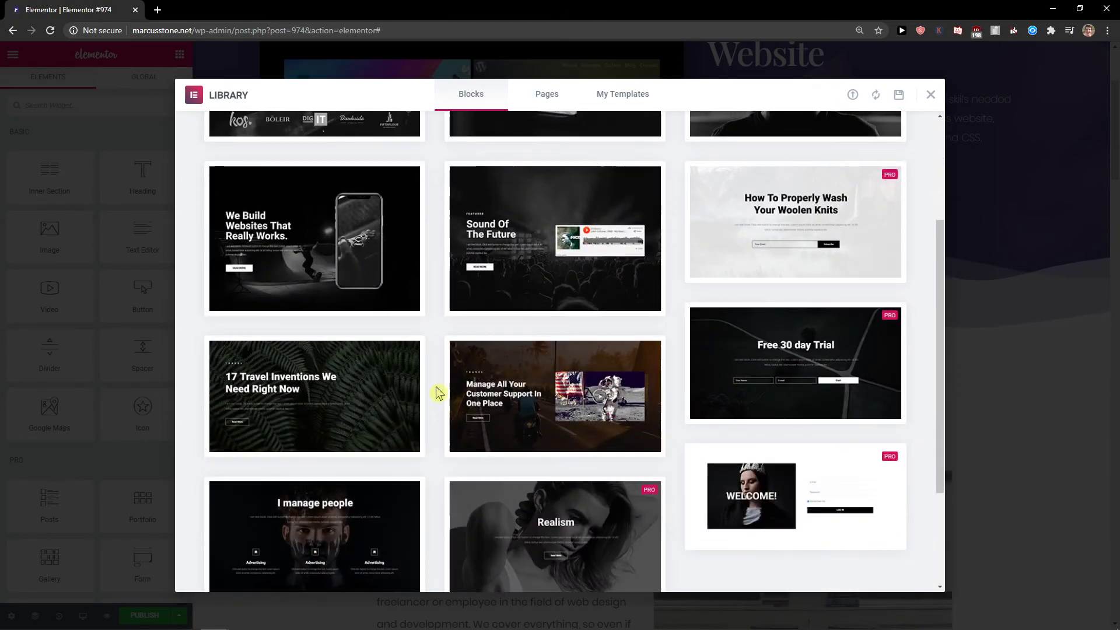
{"action": "scroll", "coordinate": [365, 505], "scroll_direction": "down", "scroll_amount": 1}
{"action": "left_click", "coordinate": [255, 529]}
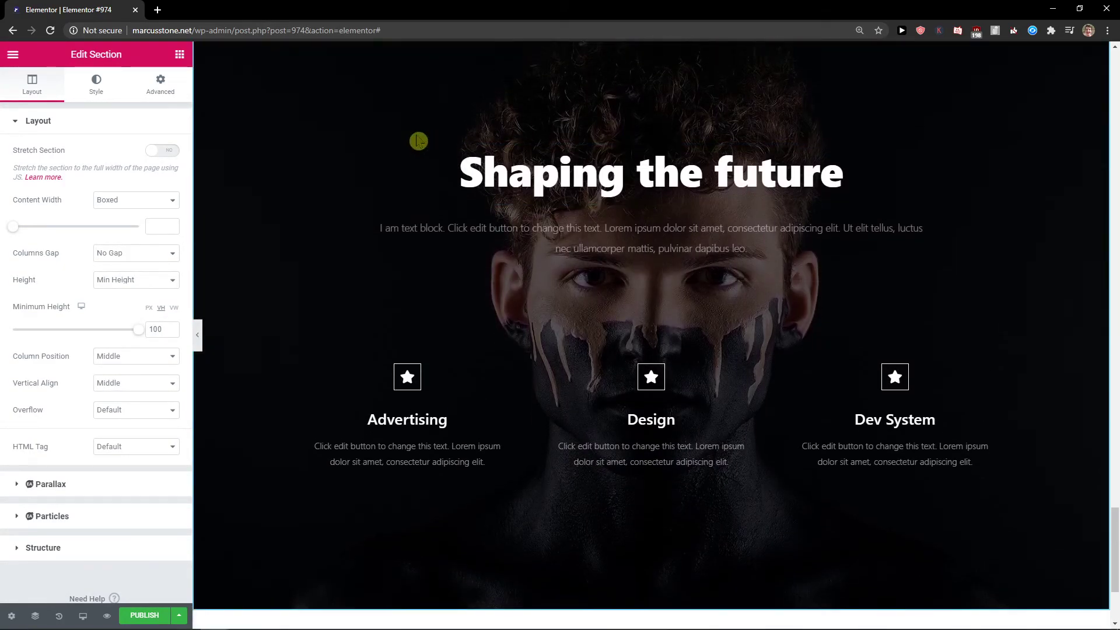
In the Navigator, drag the new 'Shaping the future' section directly under Header
{"action": "left_click", "coordinate": [35, 615]}
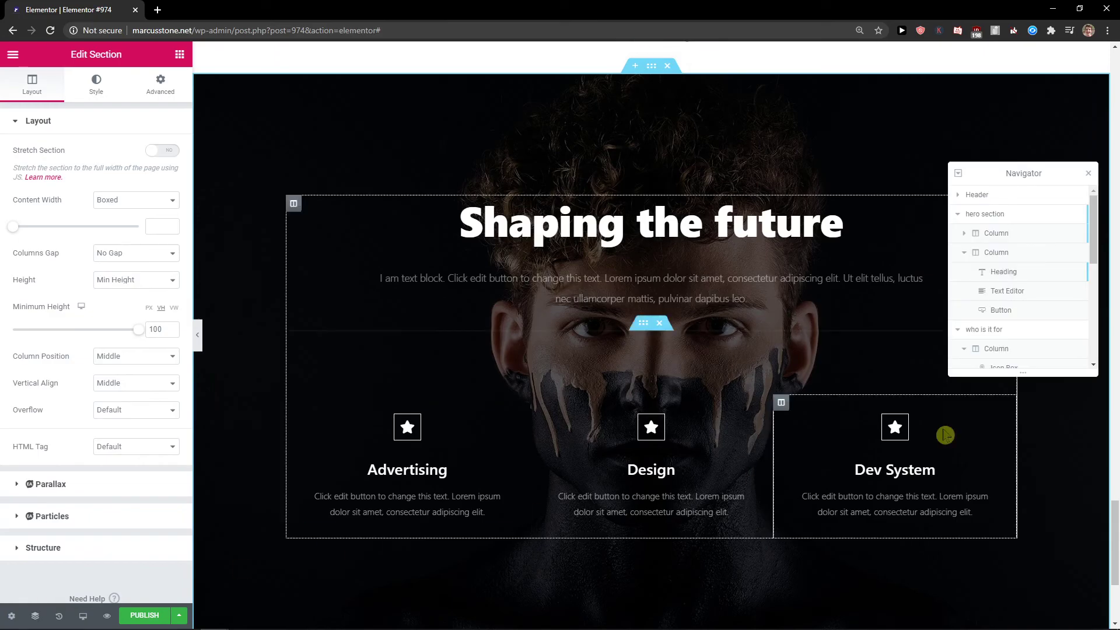
{"action": "scroll", "coordinate": [1041, 321], "scroll_direction": "down", "scroll_amount": 5}
{"action": "left_click_drag", "start_coordinate": [1027, 359], "coordinate": [1026, 220]}
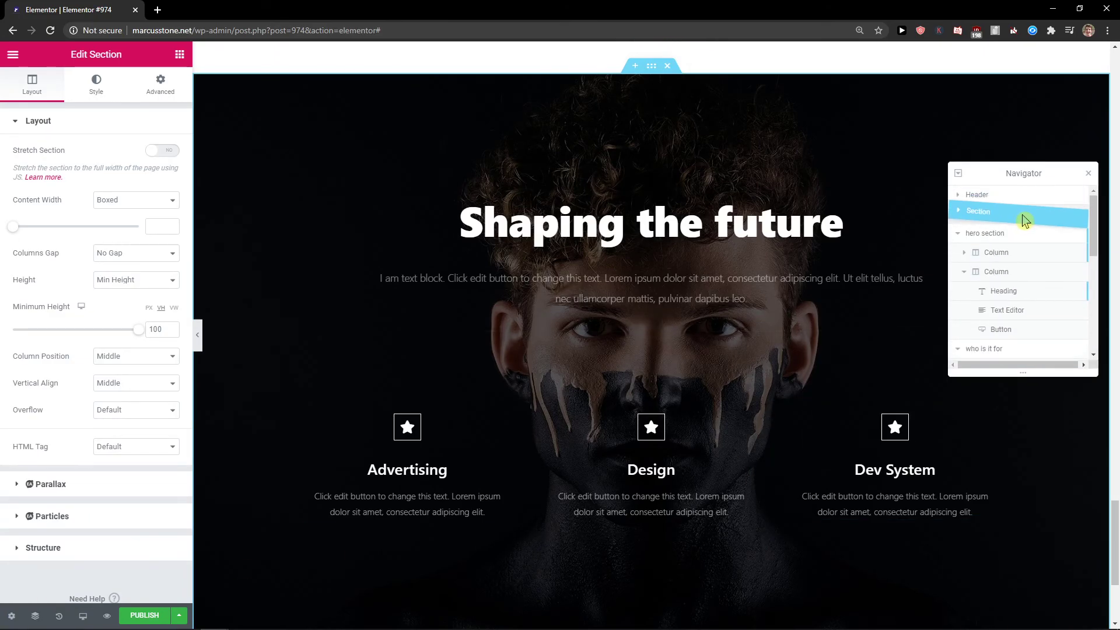
{"action": "left_click_drag", "start_coordinate": [820, 282], "coordinate": [870, 232]}
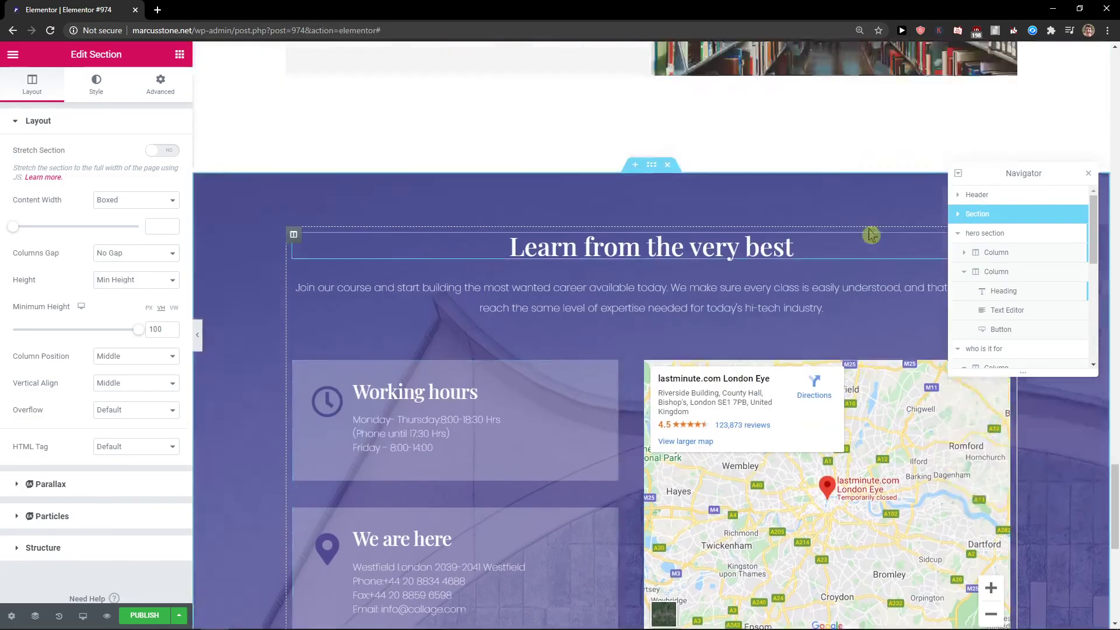
{"action": "scroll", "coordinate": [872, 221], "scroll_direction": "up", "scroll_amount": 10}
{"action": "scroll", "coordinate": [874, 210], "scroll_direction": "up", "scroll_amount": 5}
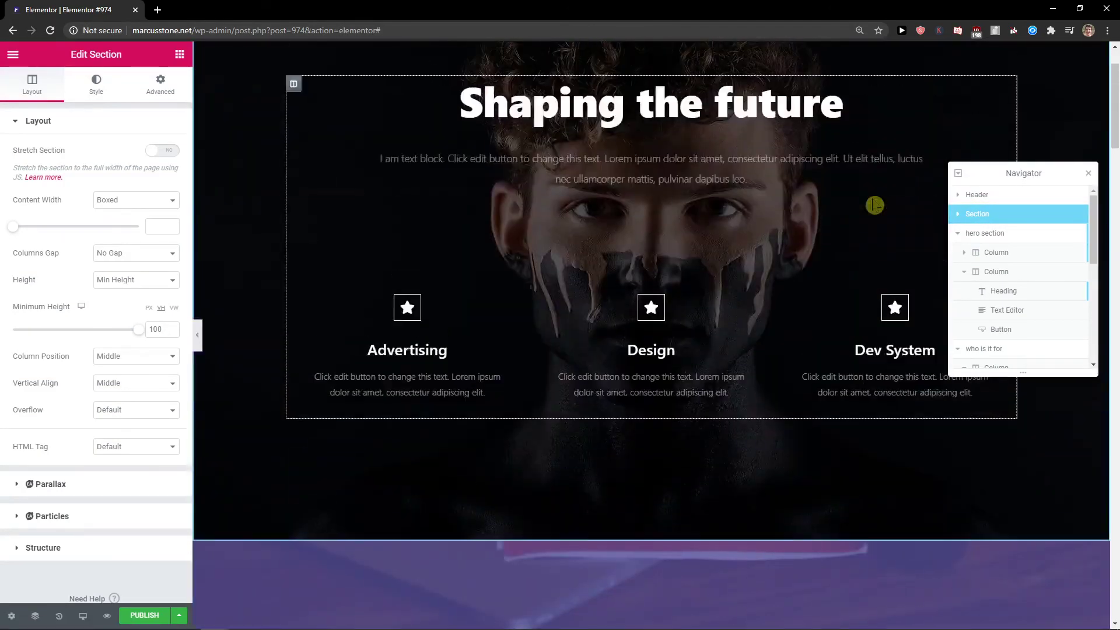
Replace the 'Shaping the future' heading text with COME AND JOIN US
{"action": "scroll", "coordinate": [875, 204], "scroll_direction": "up", "scroll_amount": 3}
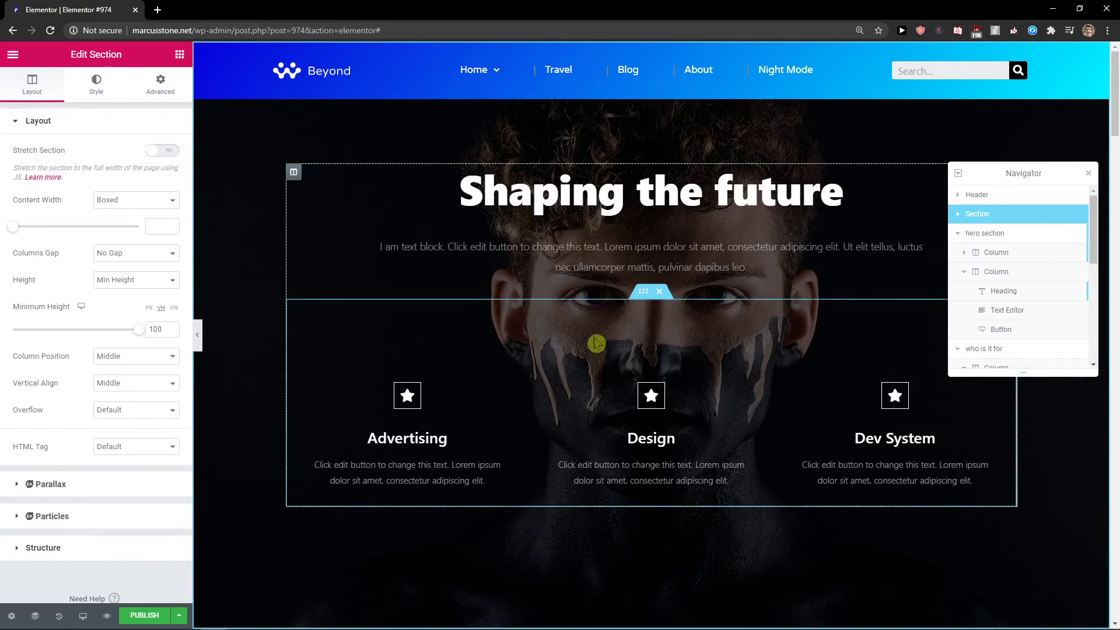
{"action": "triple_click", "coordinate": [502, 189]}
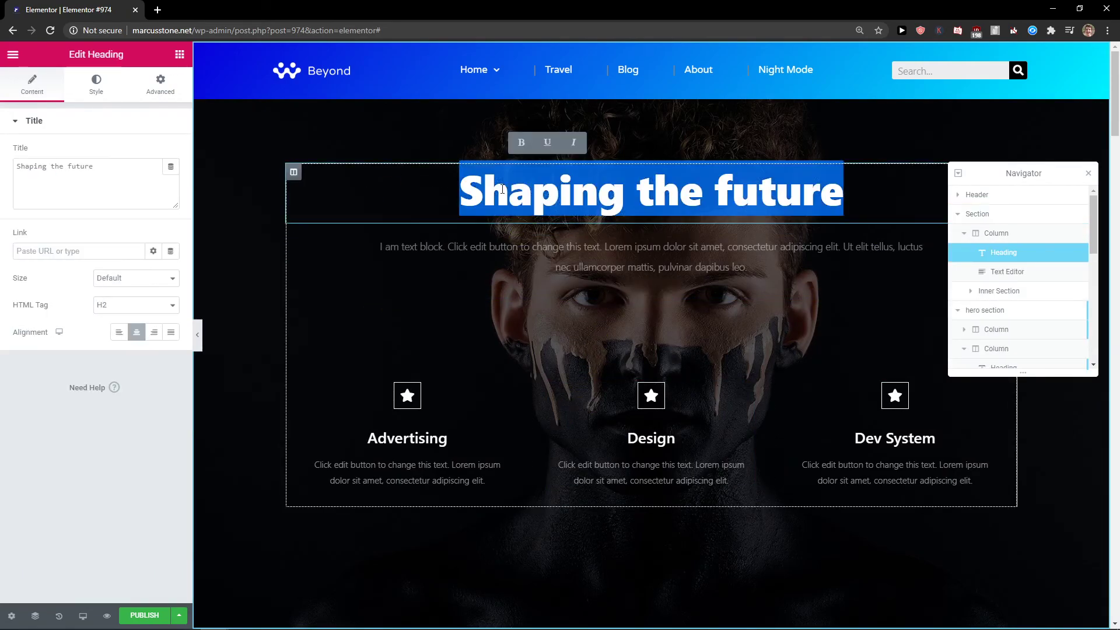
{"action": "type", "text": "Com"}
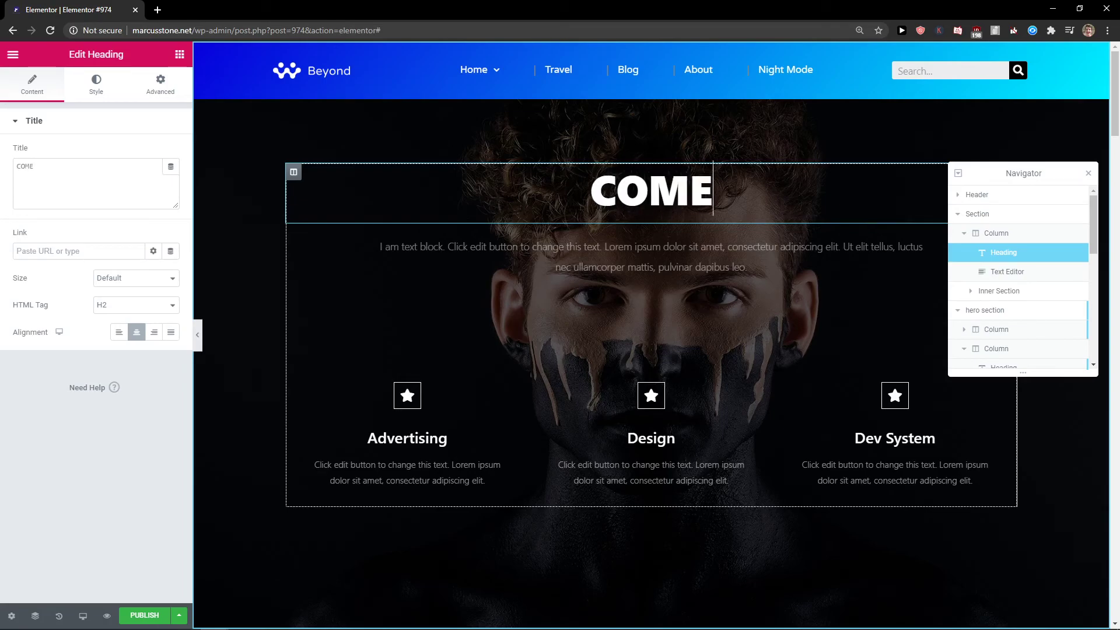
{"action": "type", "text": " AND JOIN US"}
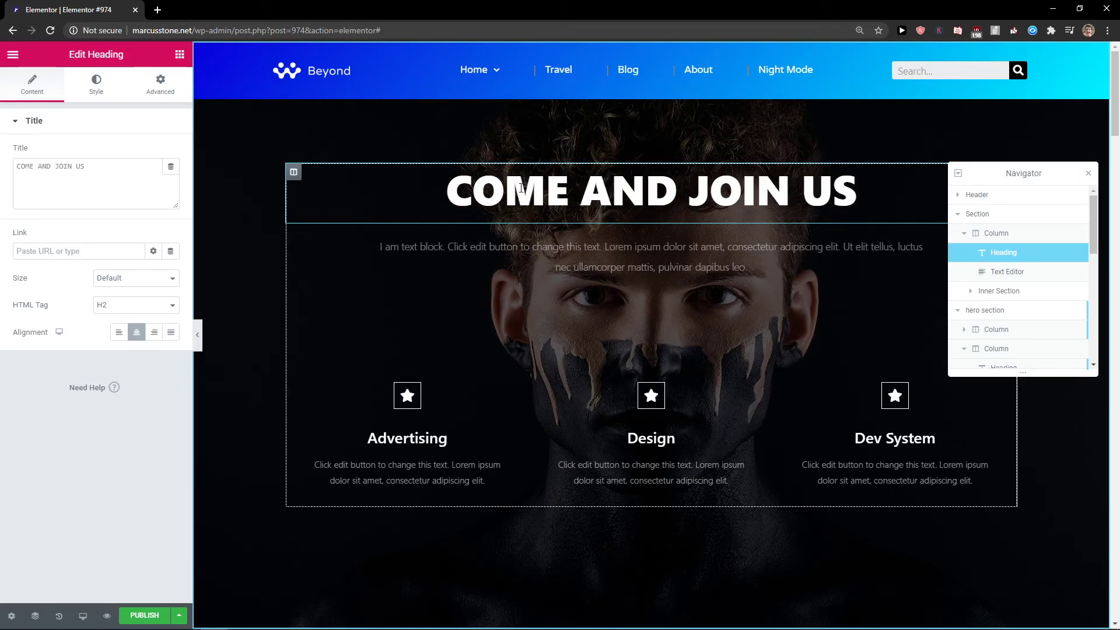
{"action": "left_click", "coordinate": [650, 256]}
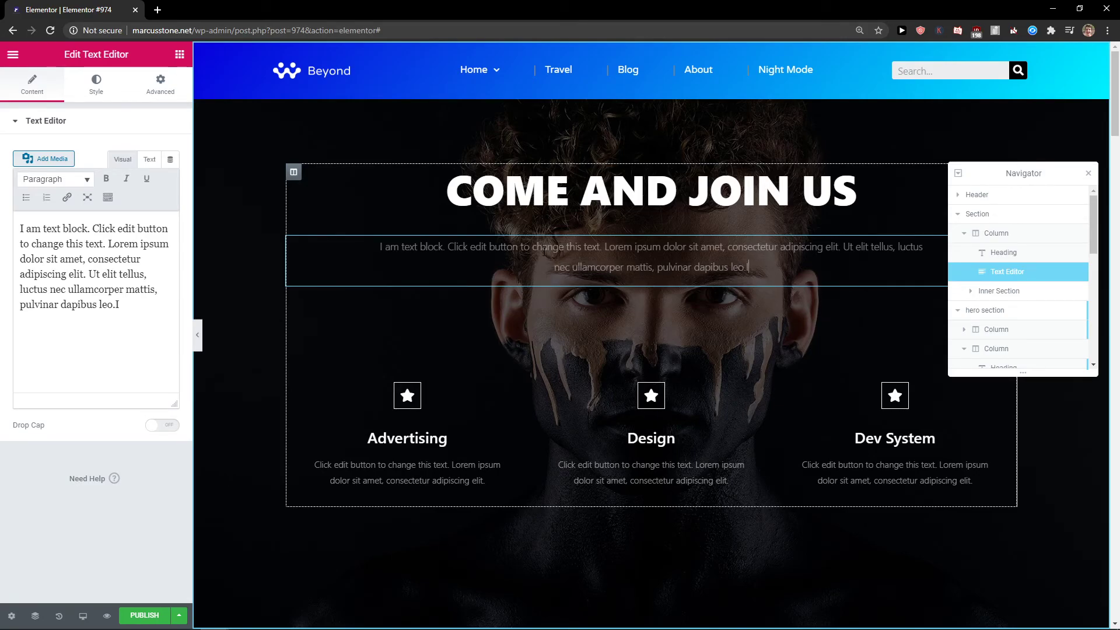
Select the Advertising icon box, then open the Dev System icon box for editing
{"action": "left_click", "coordinate": [413, 397]}
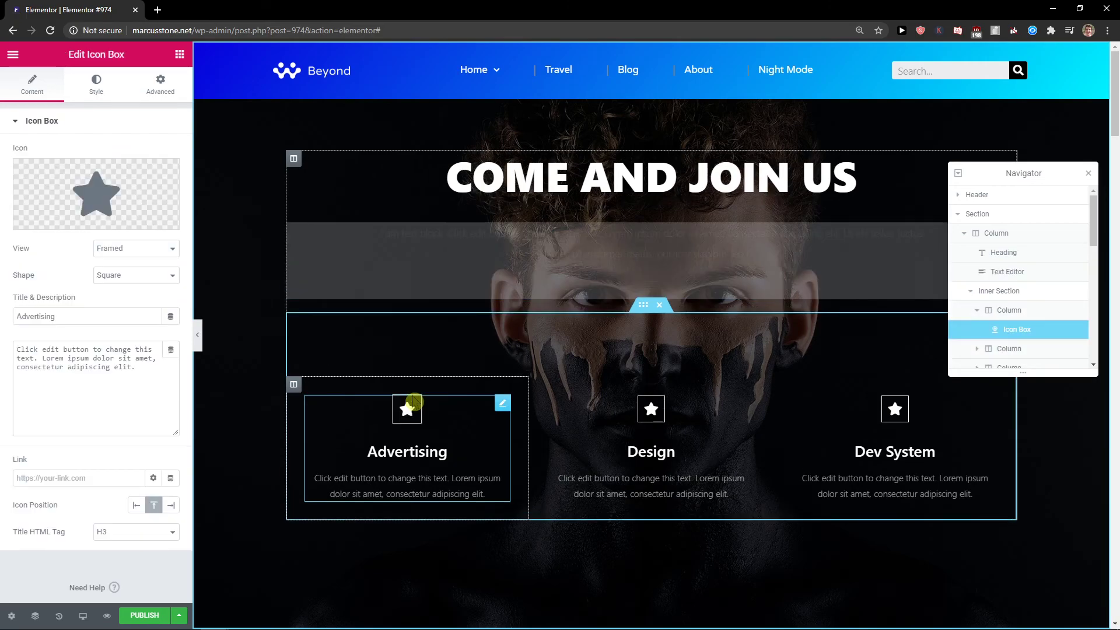
{"action": "left_click", "coordinate": [651, 408]}
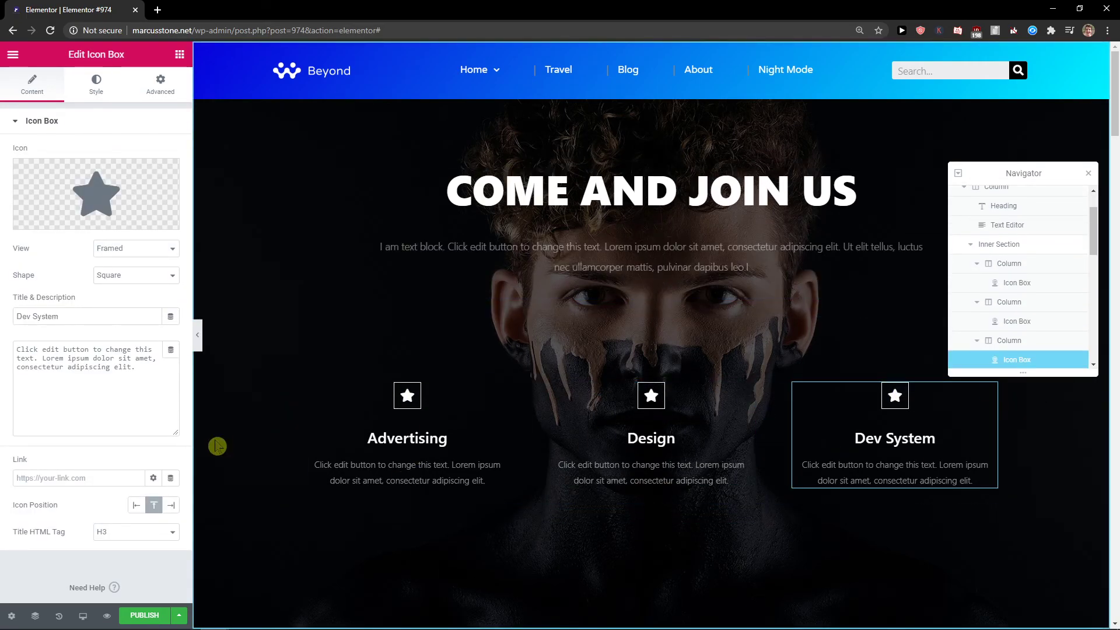
{"action": "scroll", "coordinate": [573, 367], "scroll_direction": "down", "scroll_amount": 3}
{"action": "scroll", "coordinate": [634, 367], "scroll_direction": "up", "scroll_amount": 3}
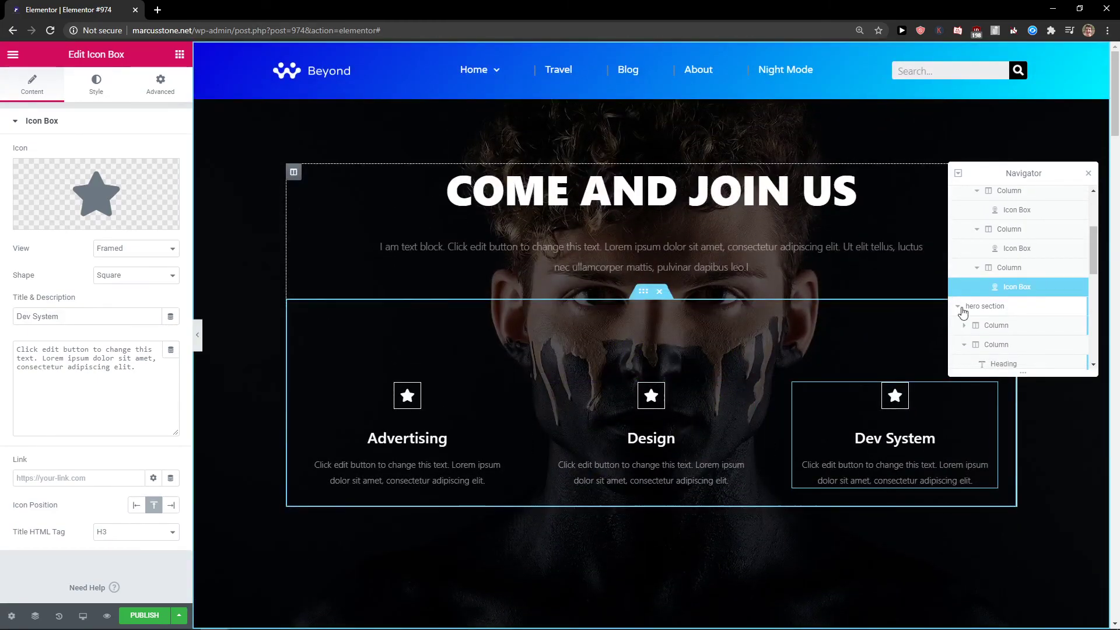
{"action": "scroll", "coordinate": [379, 286], "scroll_direction": "down", "scroll_amount": 3}
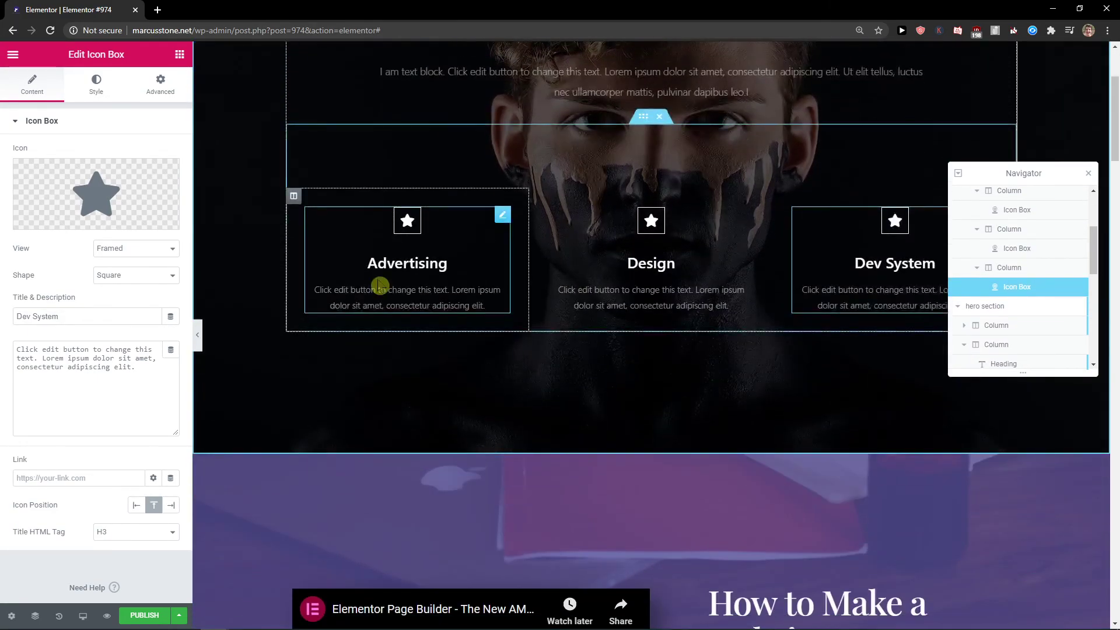
{"action": "scroll", "coordinate": [379, 286], "scroll_direction": "down", "scroll_amount": 8}
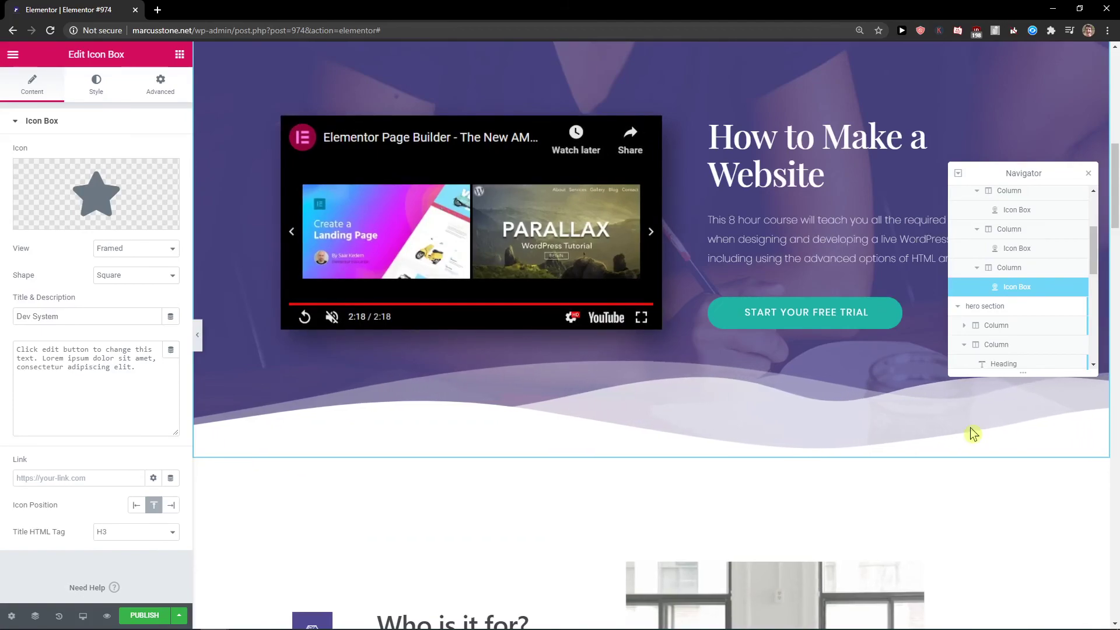
{"action": "scroll", "coordinate": [973, 435], "scroll_direction": "up", "scroll_amount": 2}
{"action": "scroll", "coordinate": [920, 518], "scroll_direction": "down", "scroll_amount": 3}
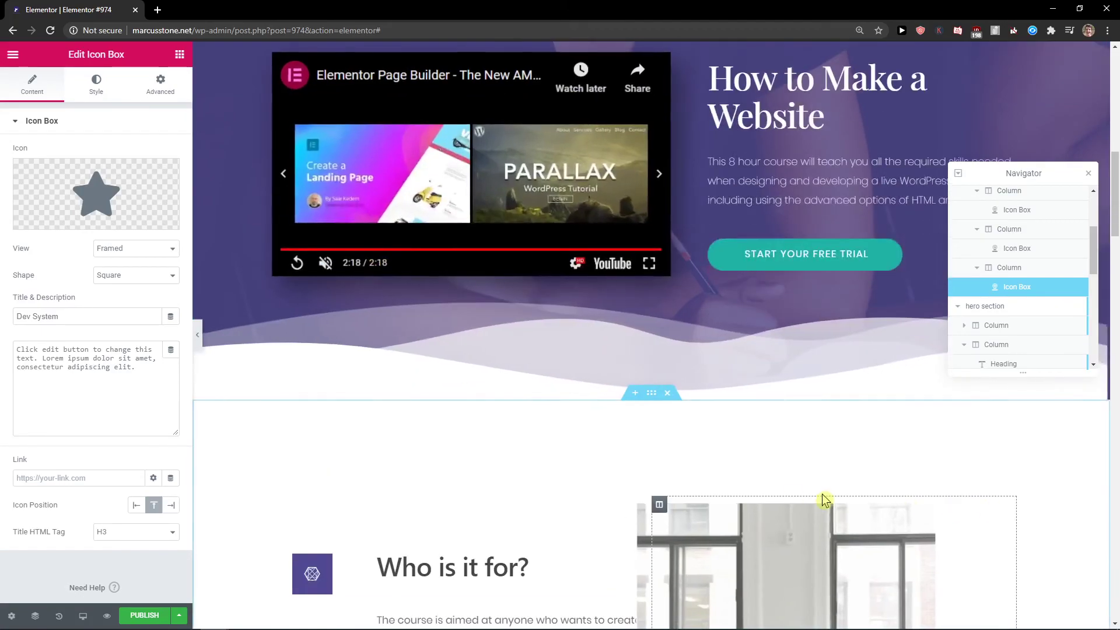
{"action": "scroll", "coordinate": [871, 493], "scroll_direction": "up", "scroll_amount": 2}
{"action": "scroll", "coordinate": [807, 422], "scroll_direction": "up", "scroll_amount": 3}
{"action": "scroll", "coordinate": [807, 421], "scroll_direction": "up", "scroll_amount": 7}
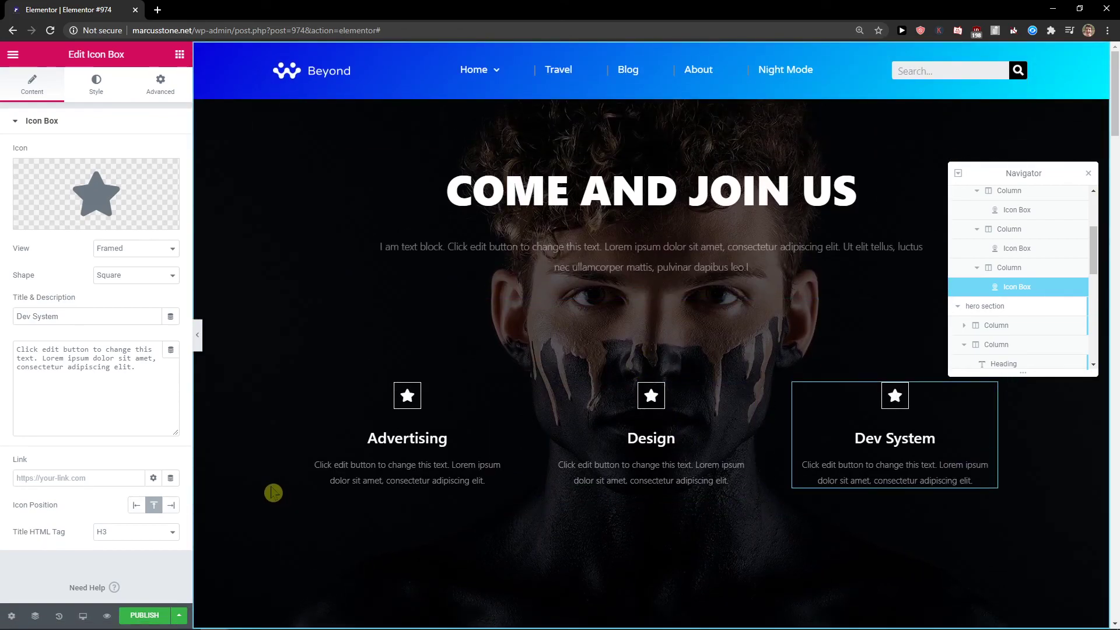
Filter library blocks to Hero and insert the We Look At The World block
{"action": "left_click", "coordinate": [357, 573]}
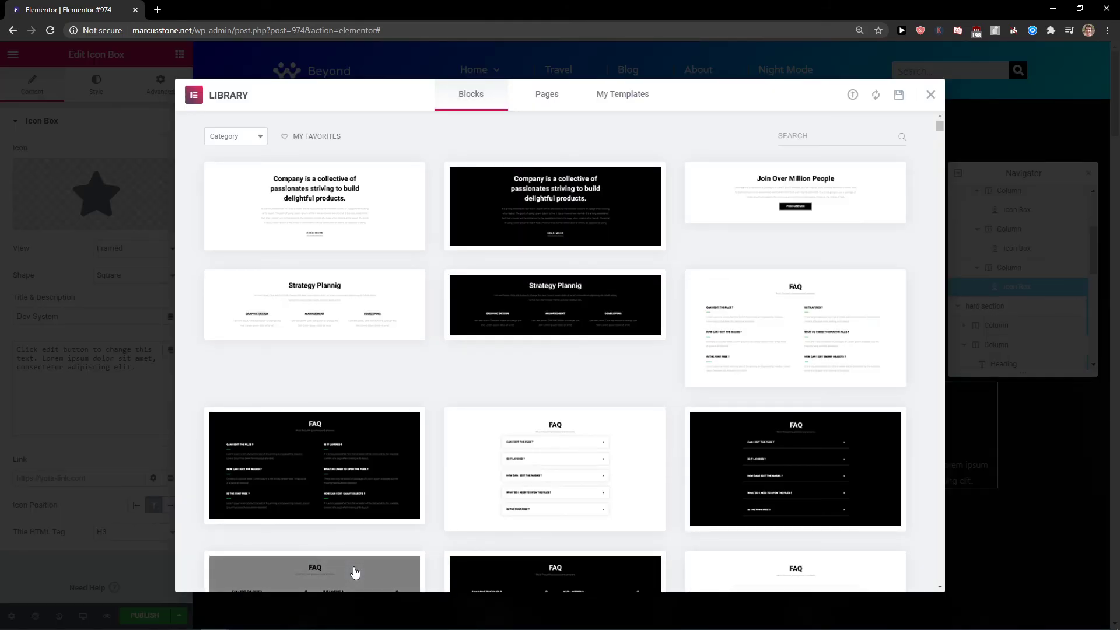
{"action": "left_click", "coordinate": [226, 138]}
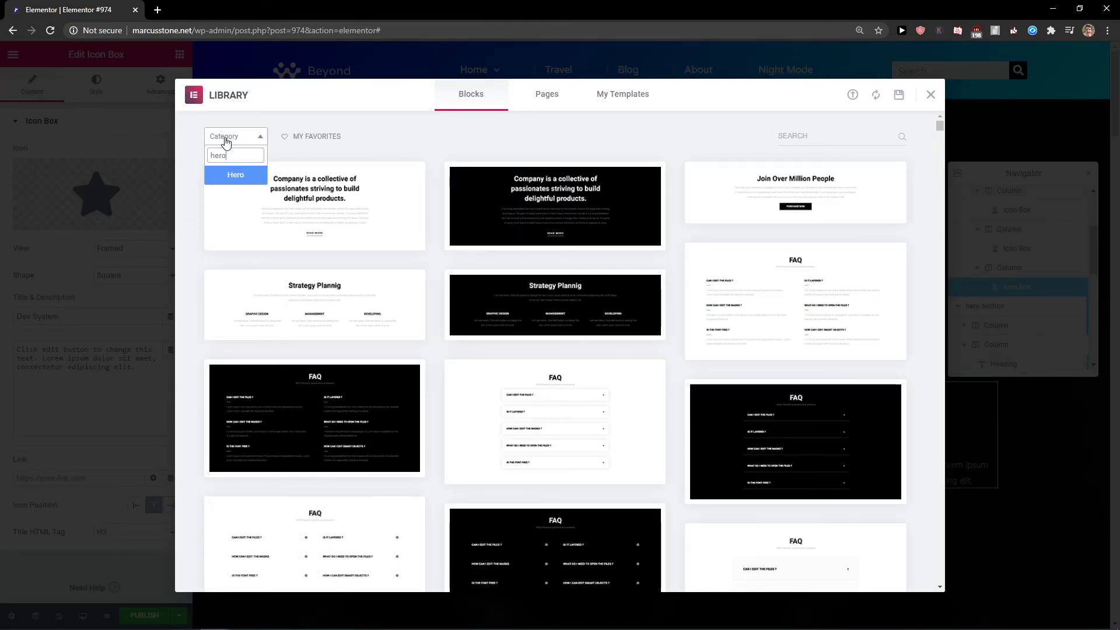
{"action": "left_click", "coordinate": [222, 175]}
{"action": "scroll", "coordinate": [565, 142], "scroll_direction": "down", "scroll_amount": 1}
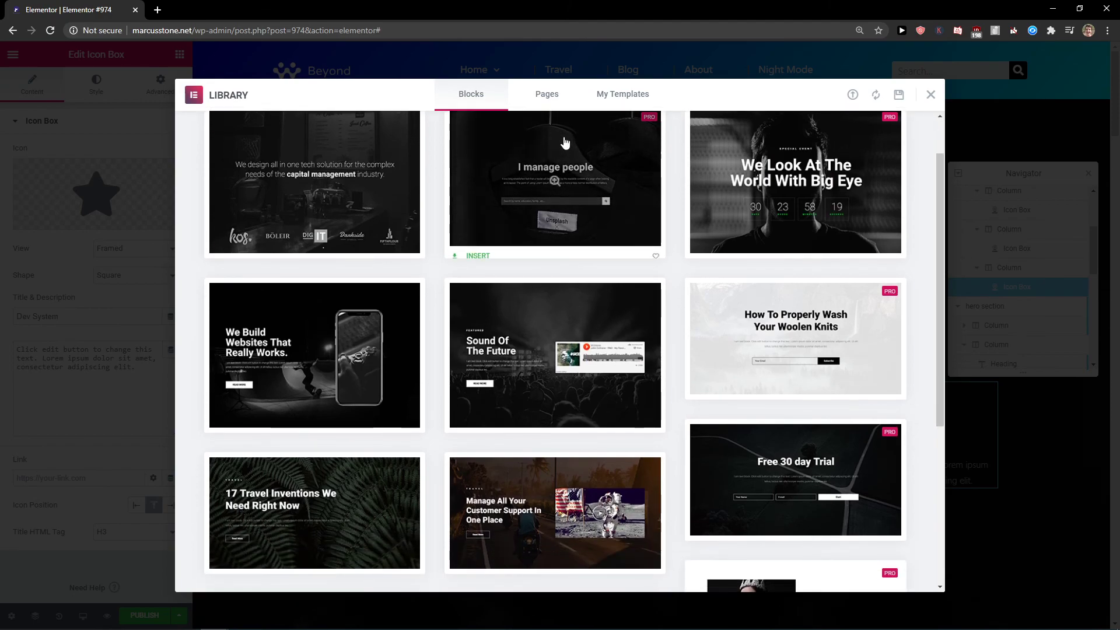
{"action": "scroll", "coordinate": [564, 142], "scroll_direction": "down", "scroll_amount": 2}
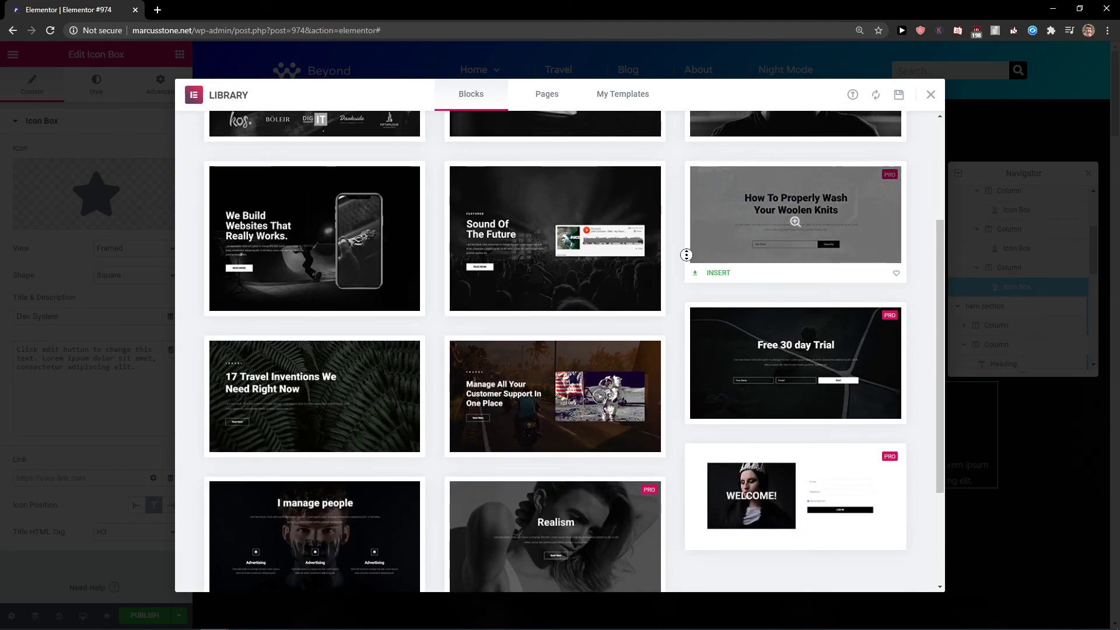
{"action": "scroll", "coordinate": [686, 255], "scroll_direction": "down", "scroll_amount": 3}
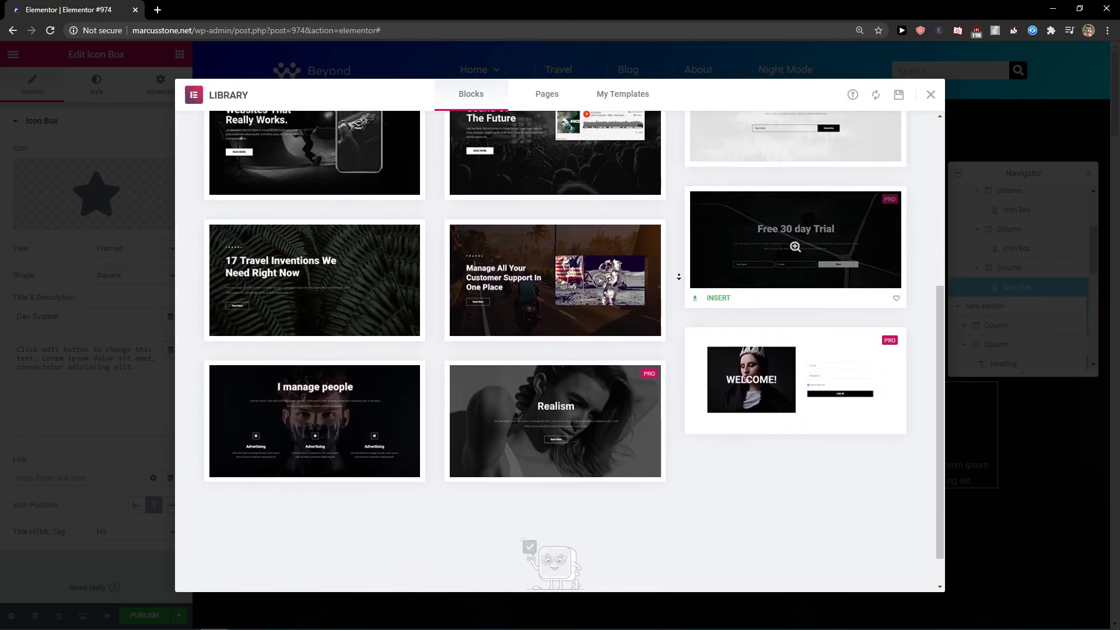
{"action": "scroll", "coordinate": [681, 280], "scroll_direction": "up", "scroll_amount": 3}
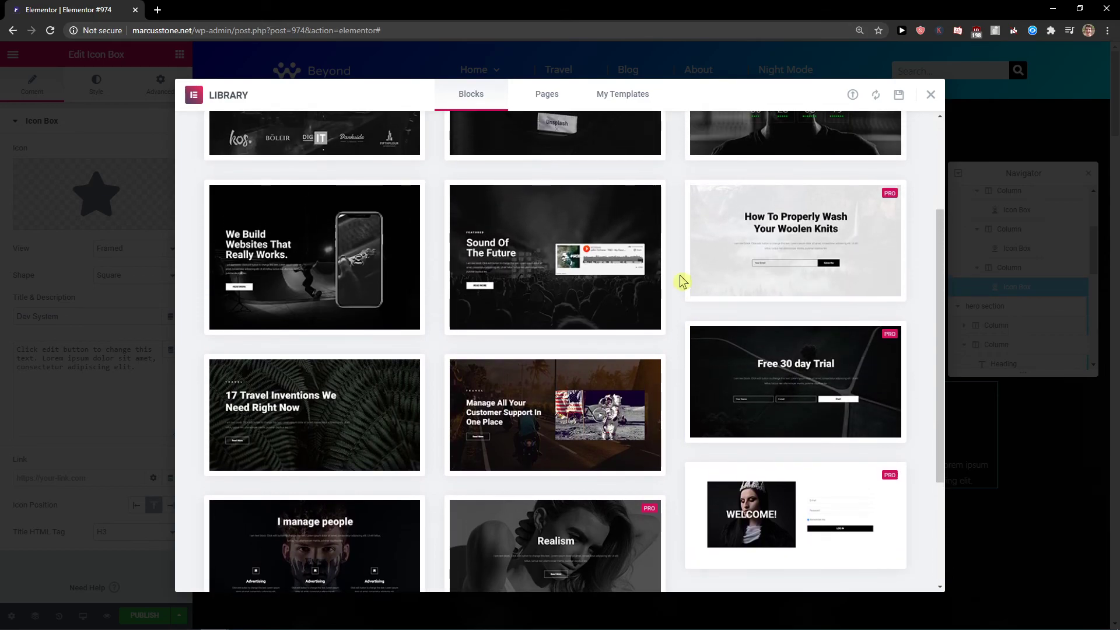
{"action": "scroll", "coordinate": [682, 281], "scroll_direction": "up", "scroll_amount": 3}
{"action": "scroll", "coordinate": [683, 282], "scroll_direction": "down", "scroll_amount": 4}
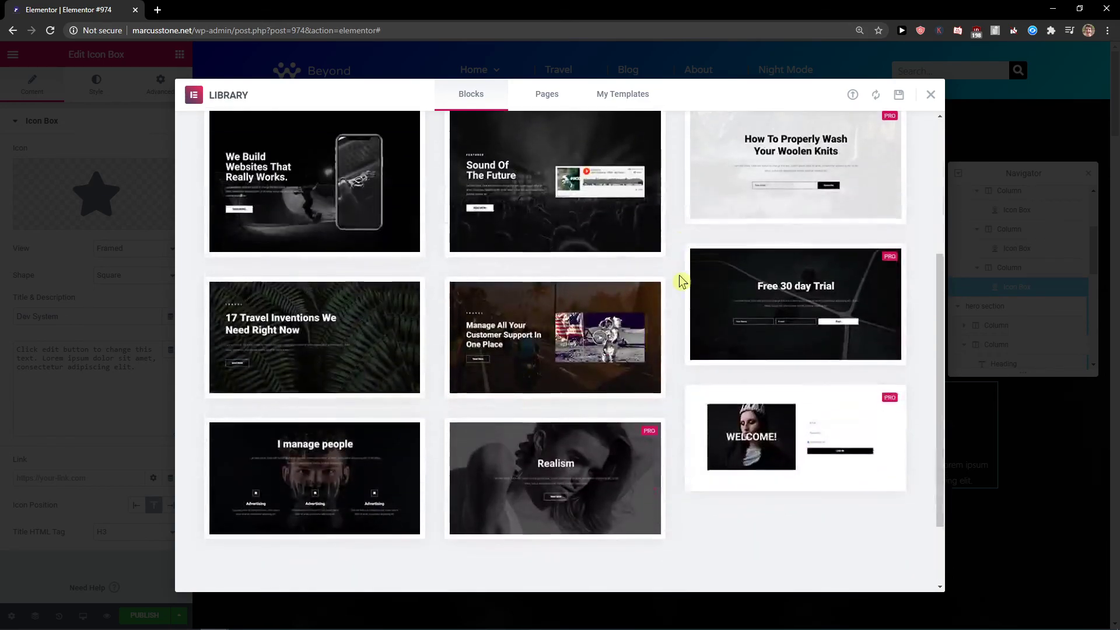
{"action": "scroll", "coordinate": [710, 267], "scroll_direction": "up", "scroll_amount": 4}
{"action": "scroll", "coordinate": [745, 246], "scroll_direction": "up", "scroll_amount": 1}
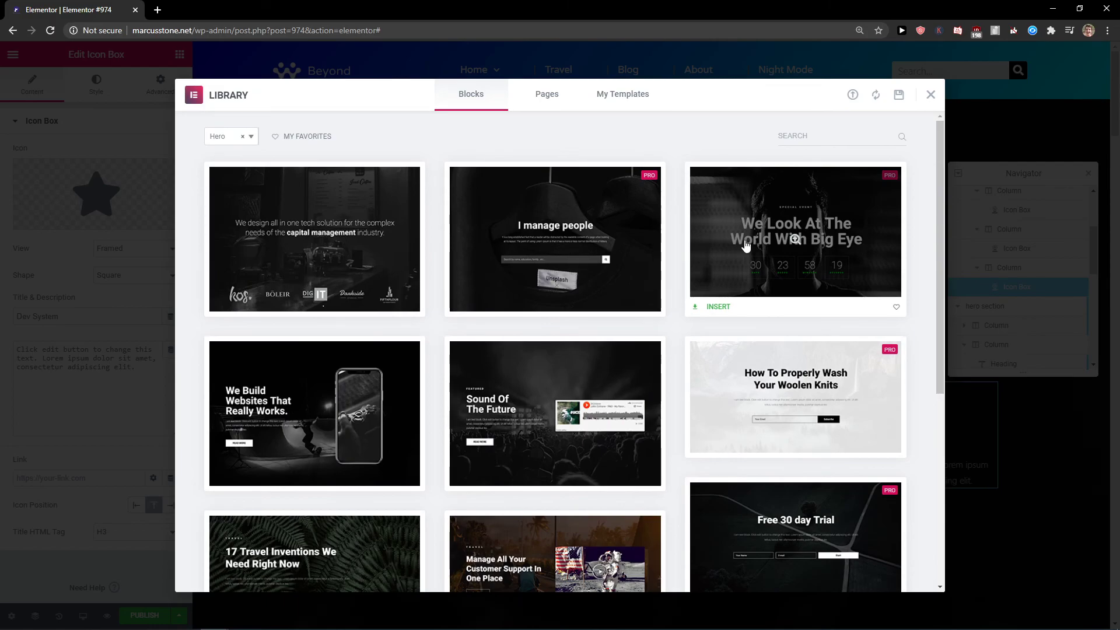
{"action": "left_click", "coordinate": [725, 306]}
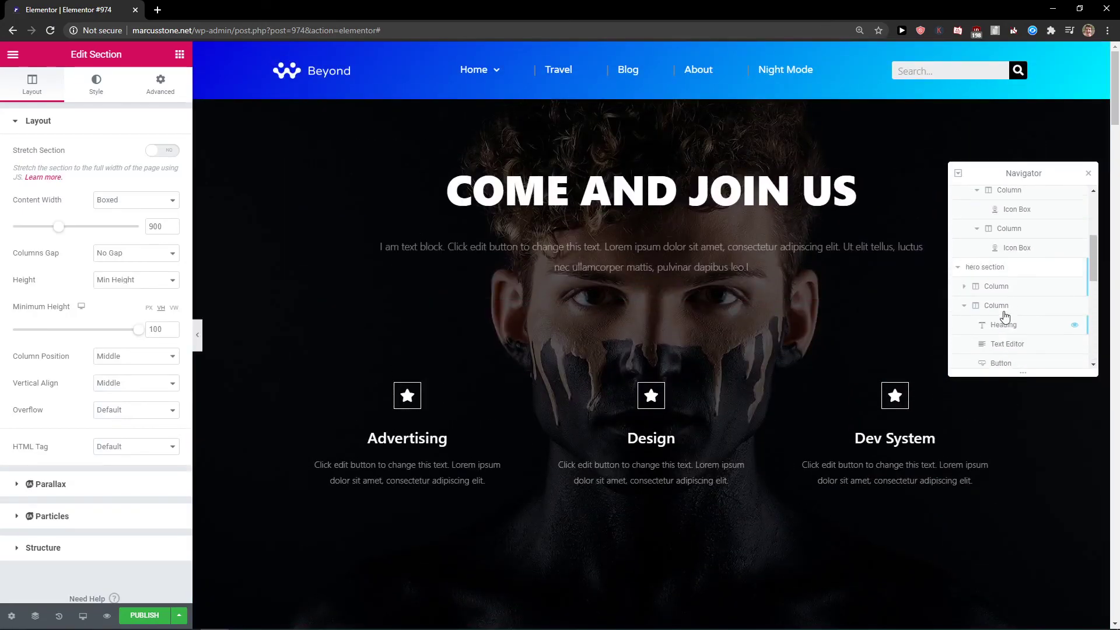
Select the COME AND JOIN US section and open its Style background image picker
{"action": "scroll", "coordinate": [1026, 233], "scroll_direction": "up", "scroll_amount": 3}
{"action": "left_click", "coordinate": [1026, 214]}
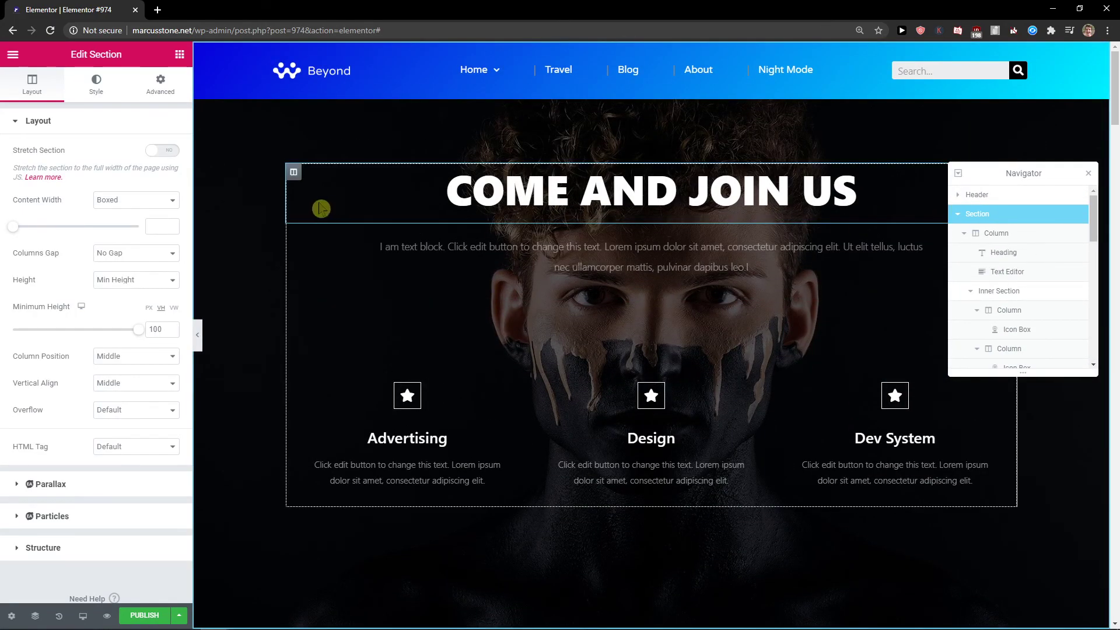
{"action": "left_click", "coordinate": [84, 82]}
{"action": "mouse_move", "coordinate": [96, 279]}
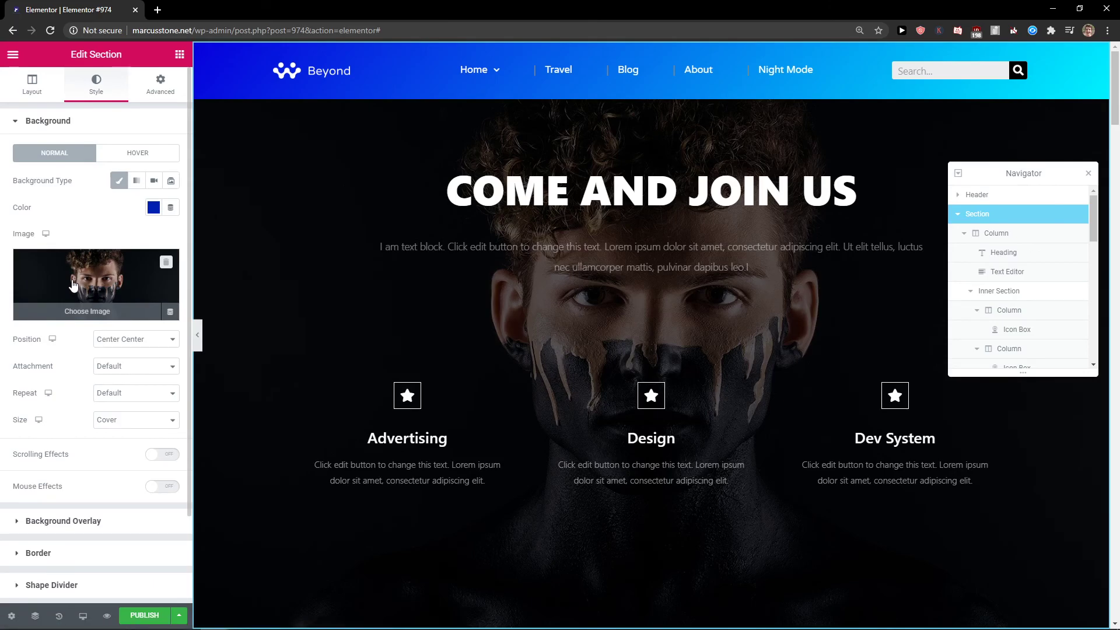
{"action": "left_click", "coordinate": [94, 295]}
Insert the market-stall photo nora-7.jpg from the Media Library as the section background
{"action": "left_click", "coordinate": [142, 112]}
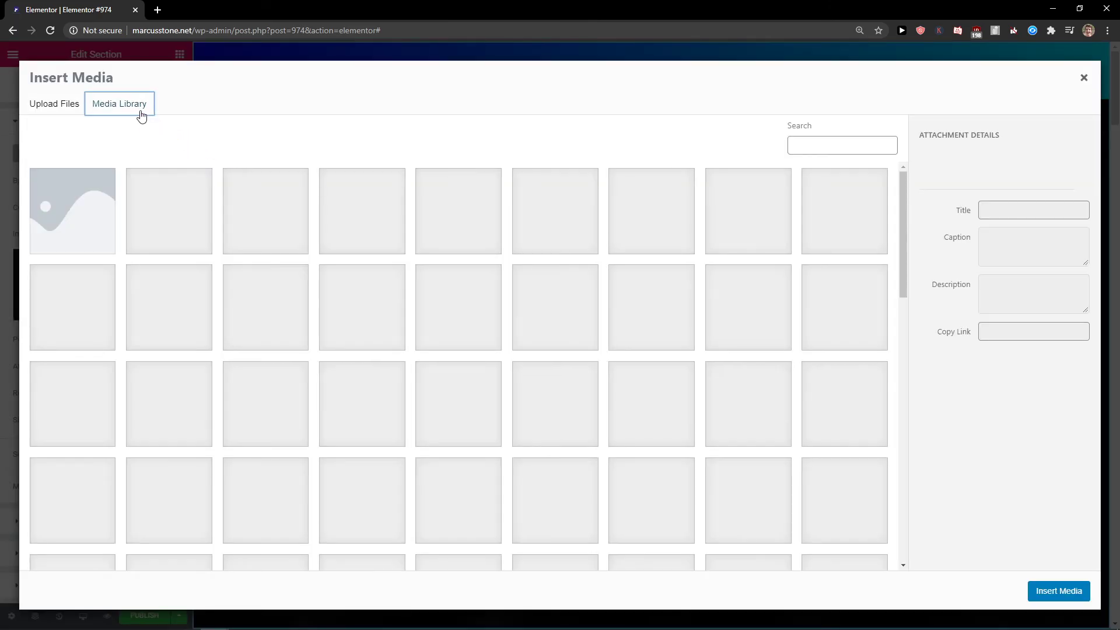
{"action": "scroll", "coordinate": [486, 260], "scroll_direction": "down", "scroll_amount": 1}
{"action": "scroll", "coordinate": [486, 266], "scroll_direction": "down", "scroll_amount": 2}
{"action": "scroll", "coordinate": [485, 265], "scroll_direction": "down", "scroll_amount": 2}
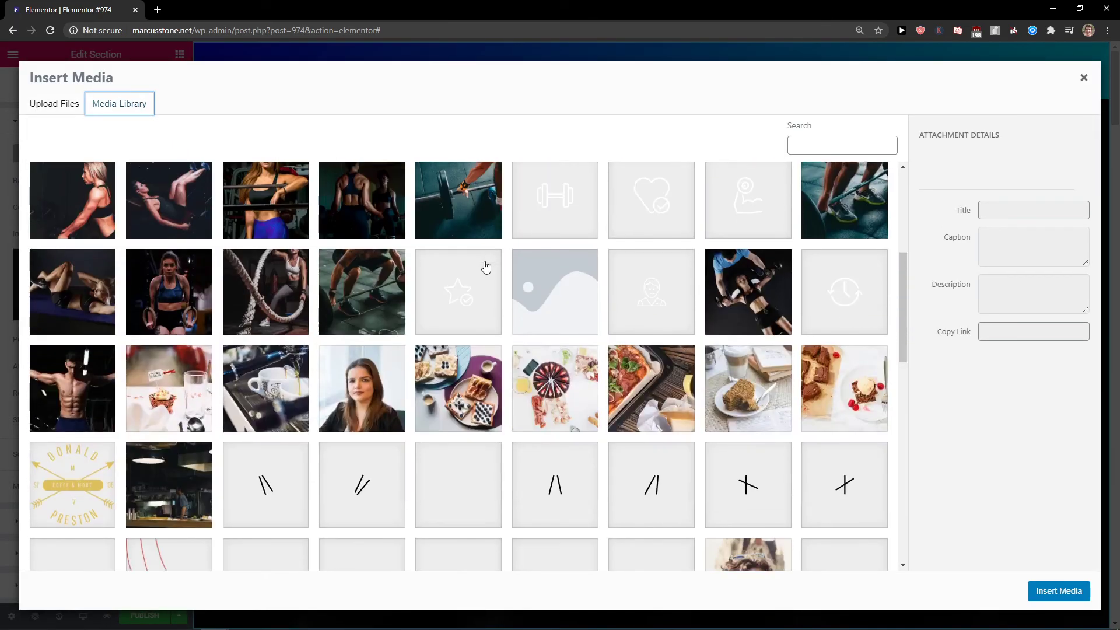
{"action": "scroll", "coordinate": [482, 265], "scroll_direction": "down", "scroll_amount": 1}
{"action": "scroll", "coordinate": [479, 266], "scroll_direction": "down", "scroll_amount": 2}
{"action": "scroll", "coordinate": [461, 271], "scroll_direction": "down", "scroll_amount": 1}
{"action": "scroll", "coordinate": [461, 270], "scroll_direction": "down", "scroll_amount": 1}
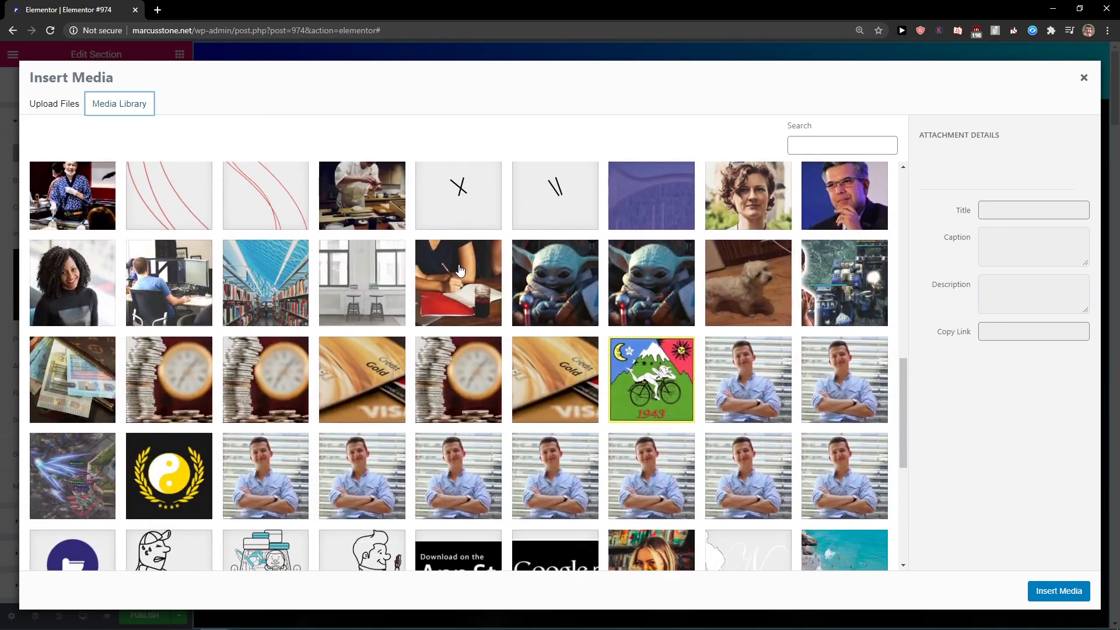
{"action": "scroll", "coordinate": [460, 270], "scroll_direction": "down", "scroll_amount": 1}
{"action": "scroll", "coordinate": [460, 270], "scroll_direction": "down", "scroll_amount": 4}
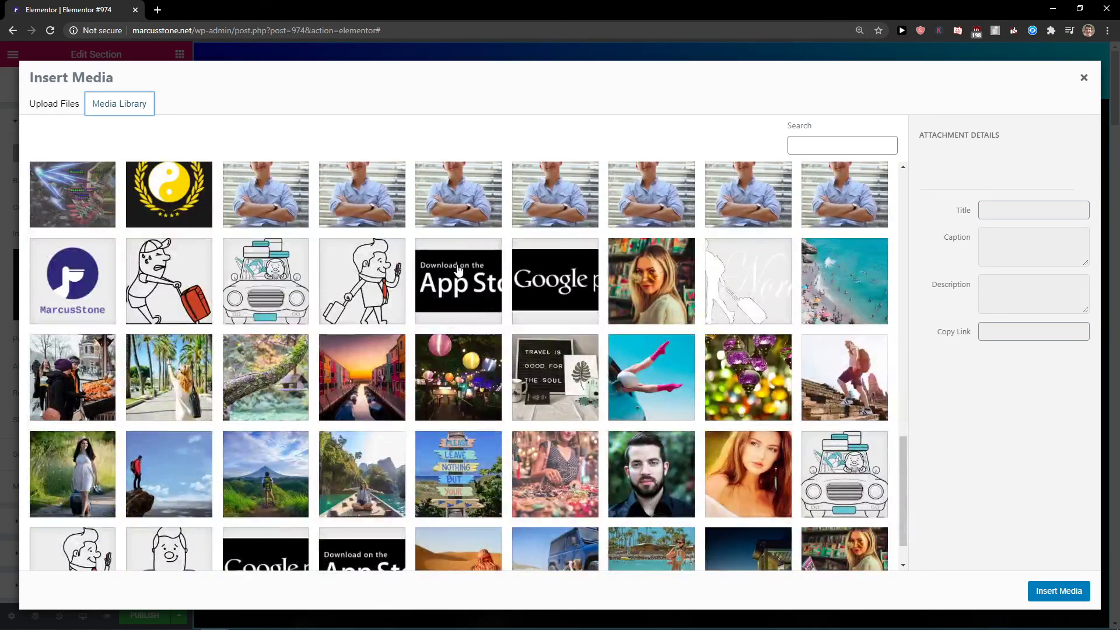
{"action": "left_click", "coordinate": [549, 473]}
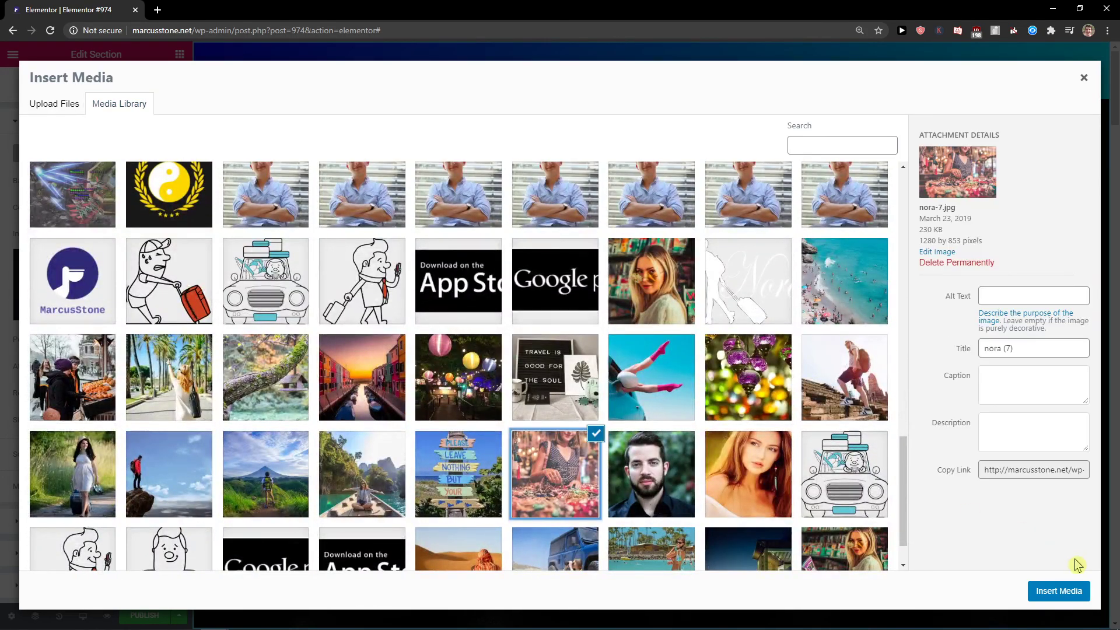
{"action": "left_click", "coordinate": [1053, 601]}
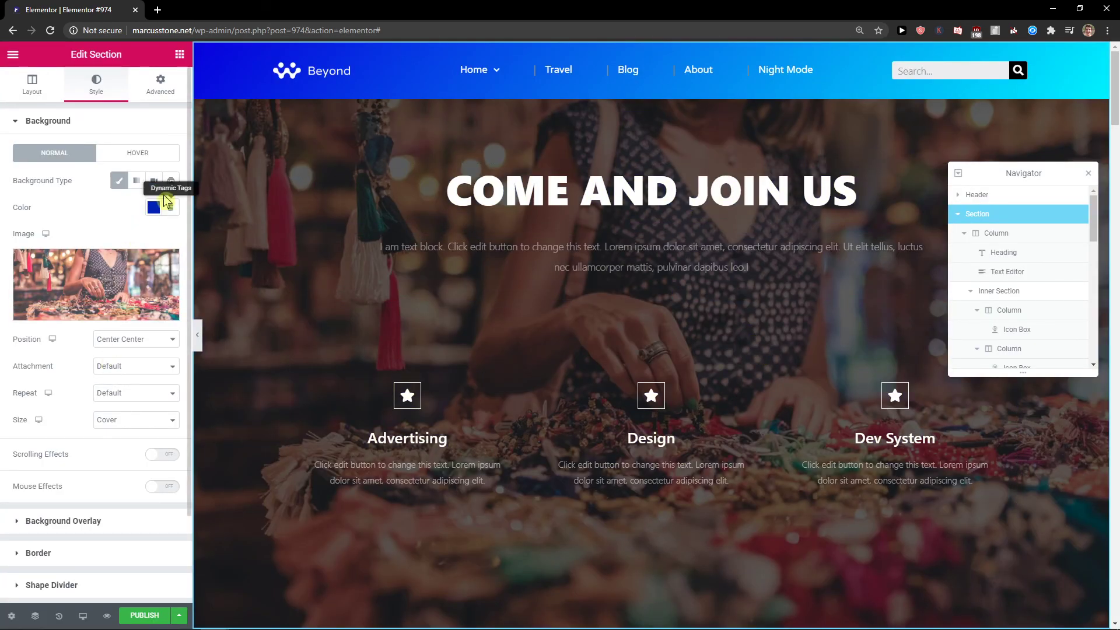
Review the section's layout and background options, keeping image position at Center Center
{"action": "scroll", "coordinate": [130, 239], "scroll_direction": "down", "scroll_amount": 2}
{"action": "scroll", "coordinate": [35, 292], "scroll_direction": "up", "scroll_amount": 2}
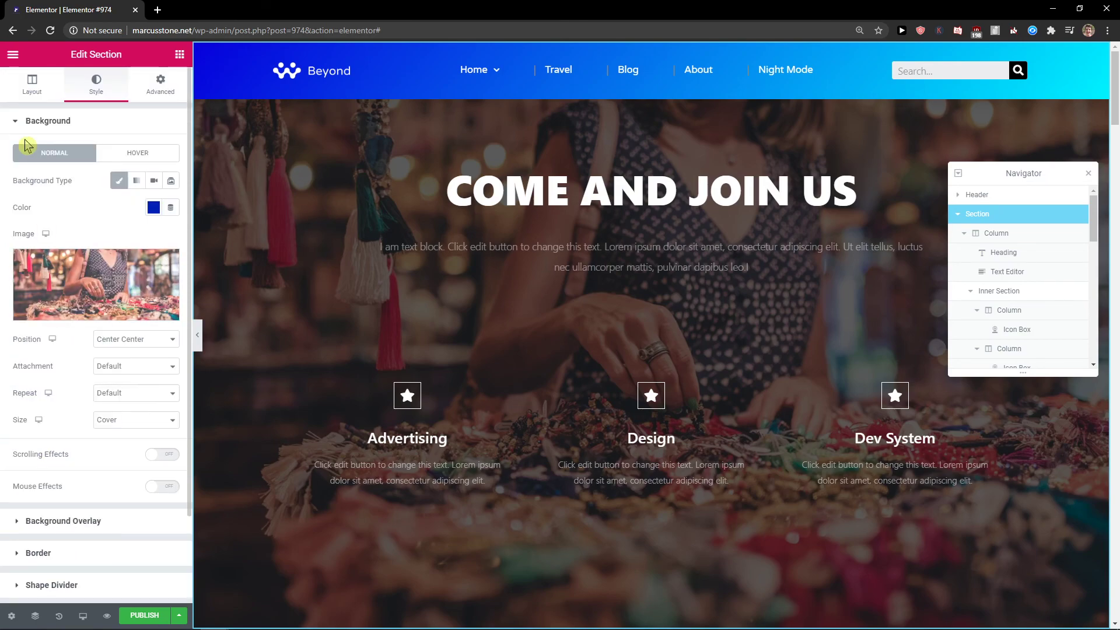
{"action": "left_click", "coordinate": [32, 84]}
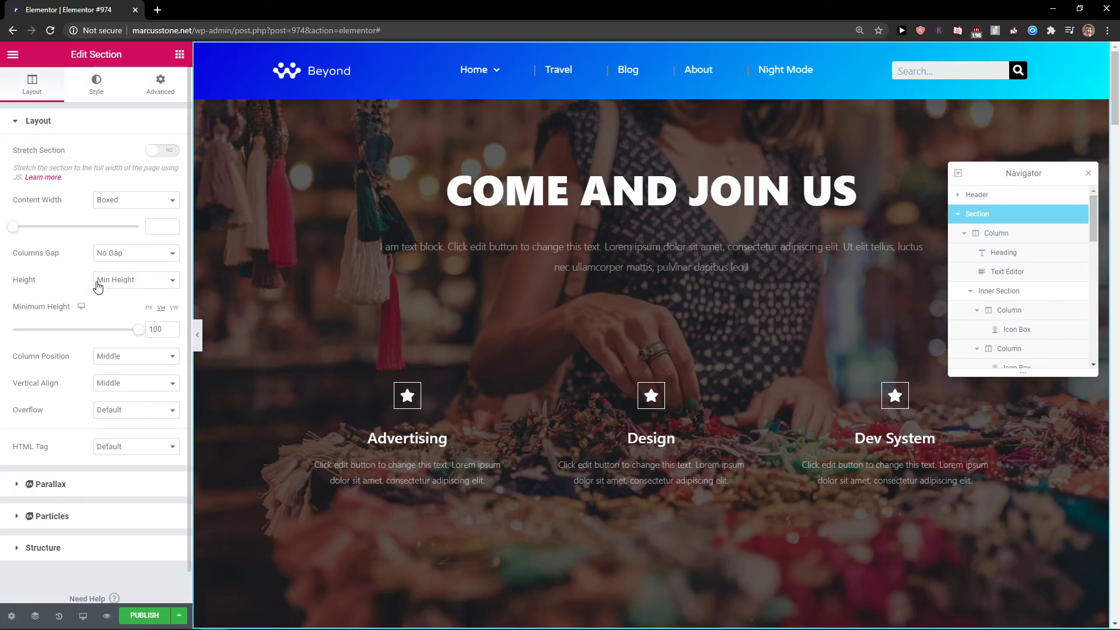
{"action": "left_click", "coordinate": [78, 95]}
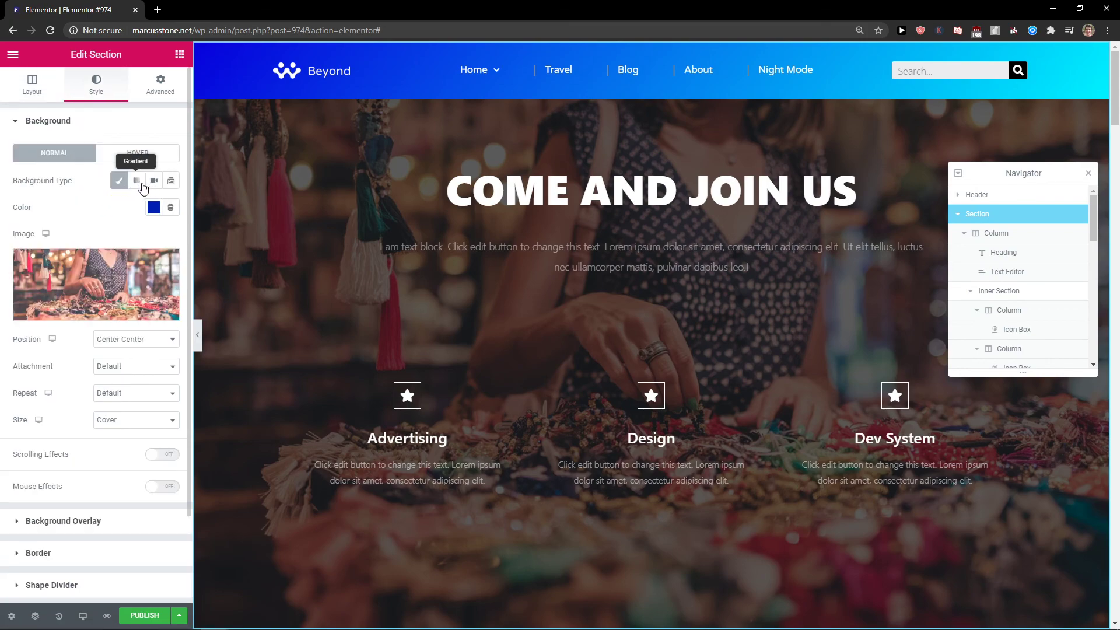
{"action": "left_click", "coordinate": [138, 181]}
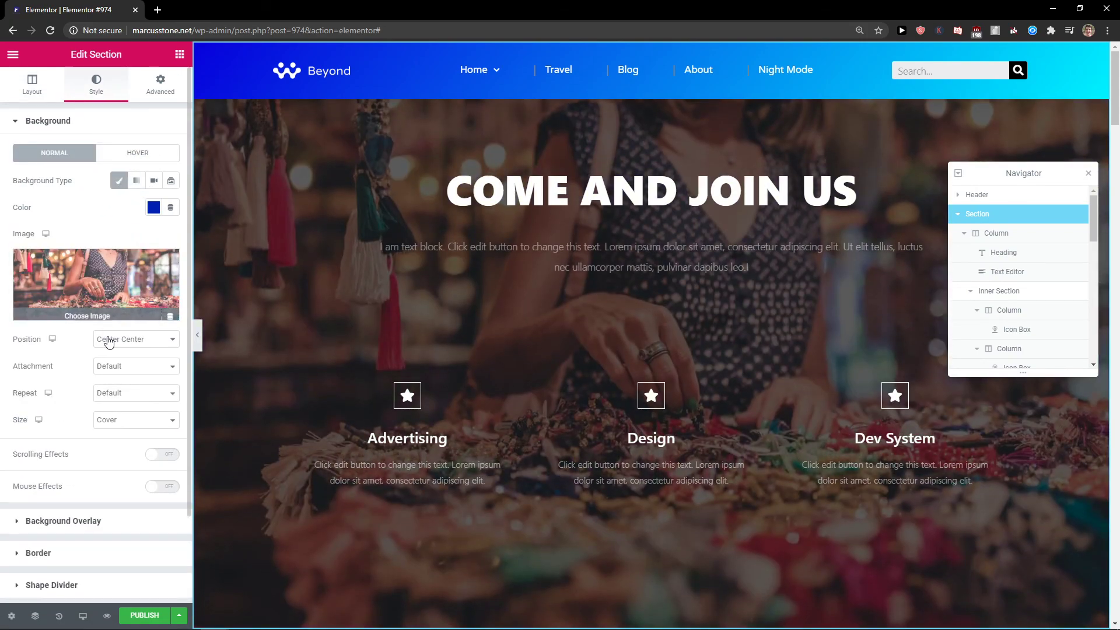
{"action": "left_click", "coordinate": [109, 340]}
{"action": "left_click", "coordinate": [107, 369]}
{"action": "left_click", "coordinate": [110, 394]}
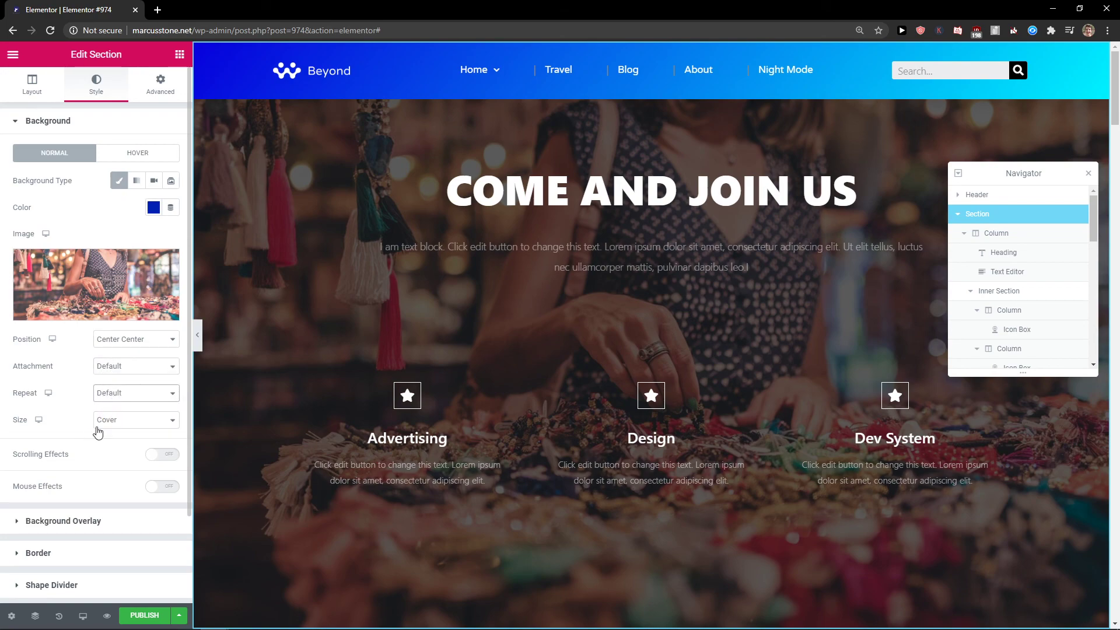
{"action": "left_click", "coordinate": [108, 421]}
{"action": "scroll", "coordinate": [96, 442], "scroll_direction": "down", "scroll_amount": 2}
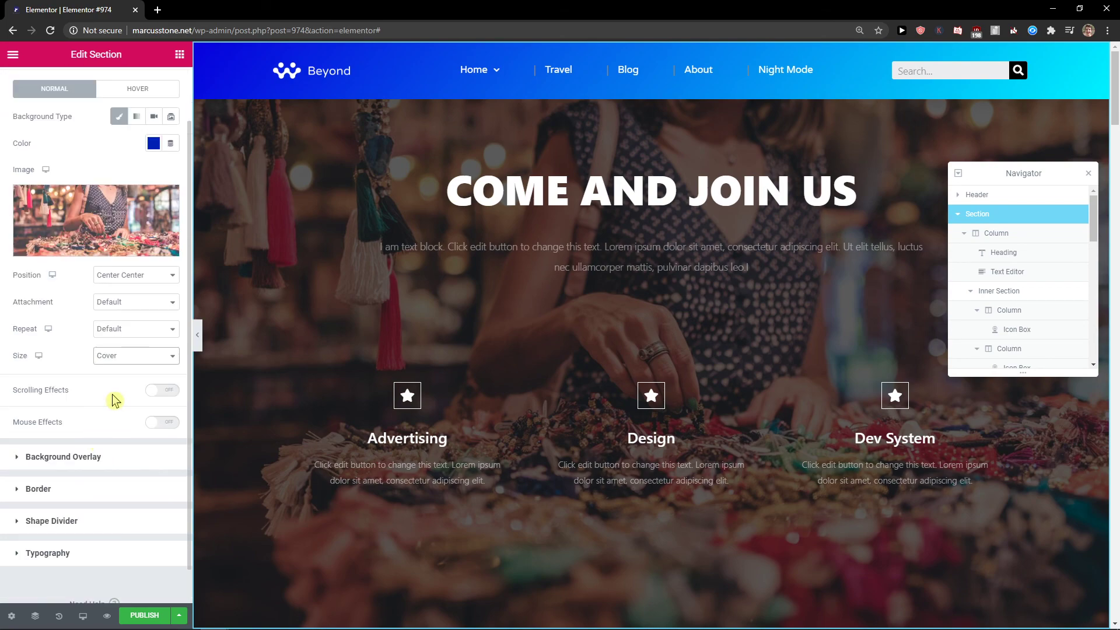
Add a #222222 background overlay at about 0.63 opacity over the market photo
{"action": "left_click", "coordinate": [15, 458]}
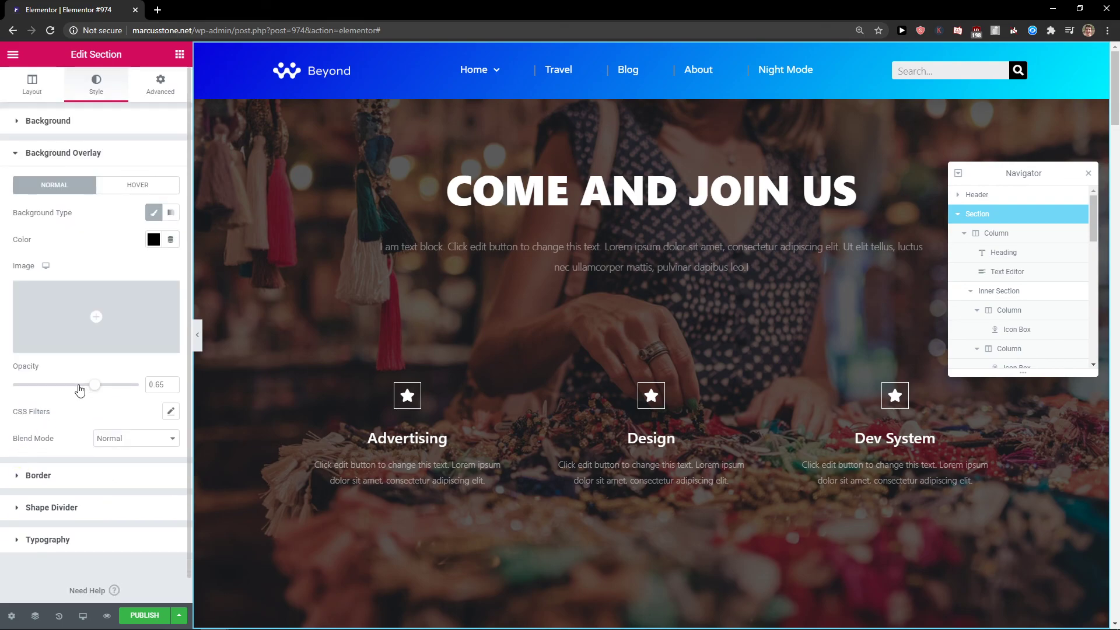
{"action": "mouse_move", "coordinate": [76, 389]}
{"action": "left_mouse_down"}
{"action": "mouse_move", "coordinate": [37, 388]}
{"action": "mouse_move", "coordinate": [112, 389]}
{"action": "mouse_move", "coordinate": [93, 392]}
{"action": "left_mouse_up"}
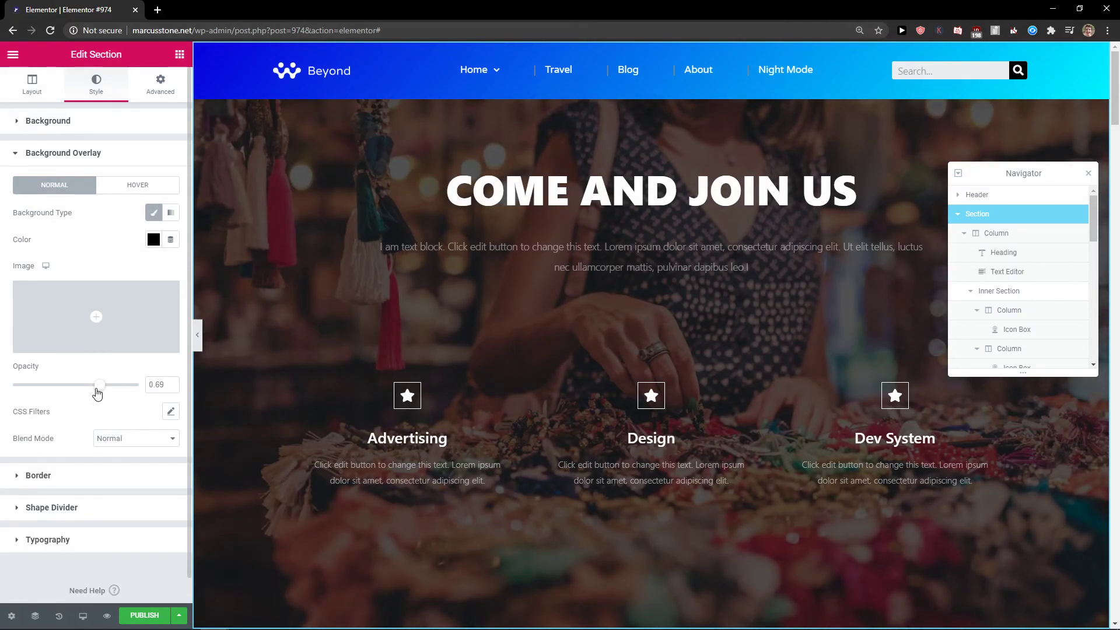
{"action": "left_click", "coordinate": [154, 239]}
{"action": "type", "text": "#FFFFFF"}
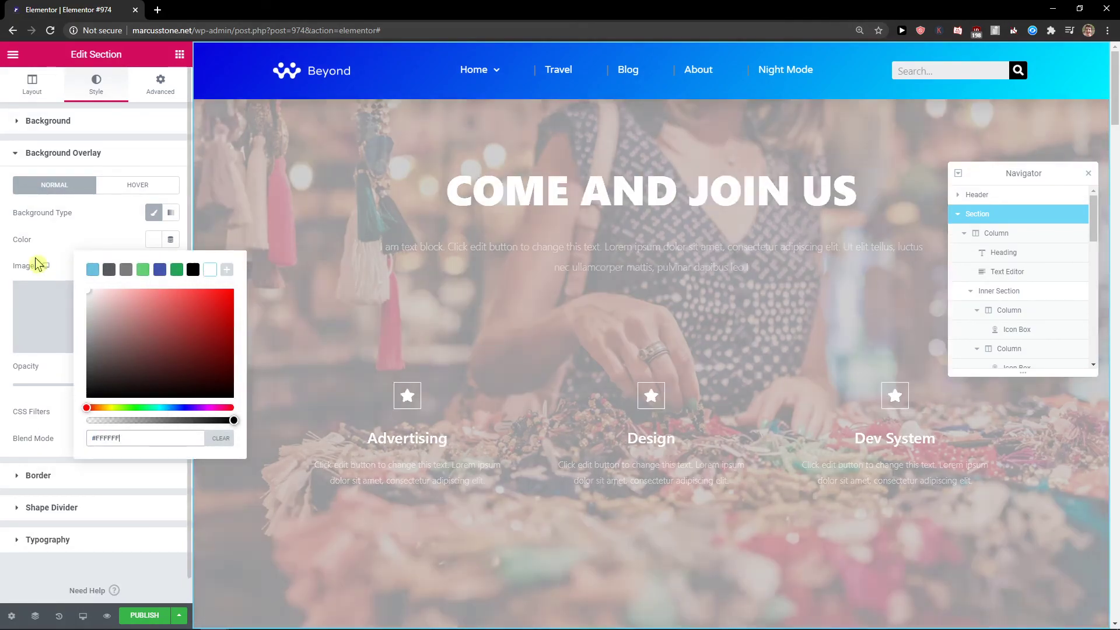
{"action": "mouse_move", "coordinate": [88, 395]}
{"action": "left_mouse_down"}
{"action": "mouse_move", "coordinate": [89, 361]}
{"action": "mouse_move", "coordinate": [130, 331]}
{"action": "mouse_move", "coordinate": [86, 386]}
{"action": "left_mouse_up"}
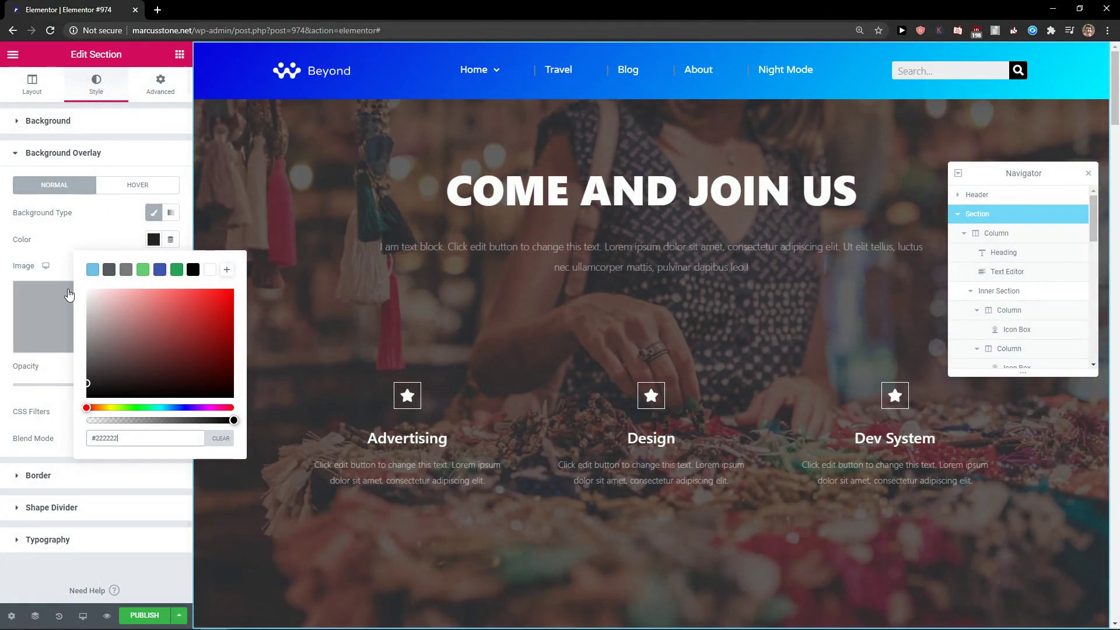
{"action": "left_click", "coordinate": [47, 259]}
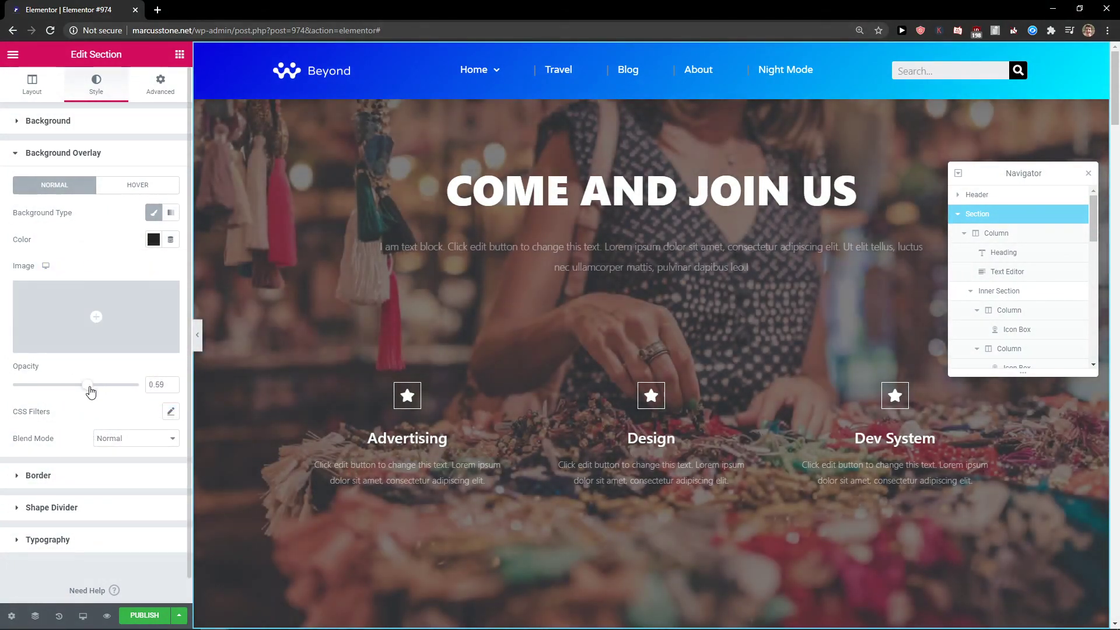
{"action": "left_click_drag", "start_coordinate": [89, 391], "coordinate": [104, 389]}
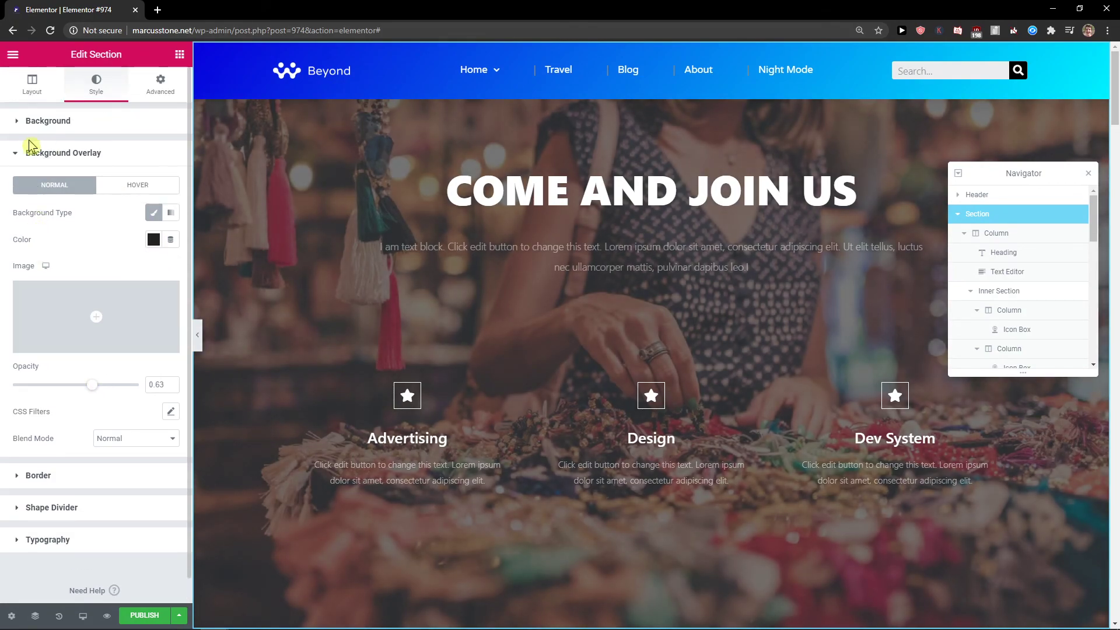
{"action": "left_click", "coordinate": [19, 157]}
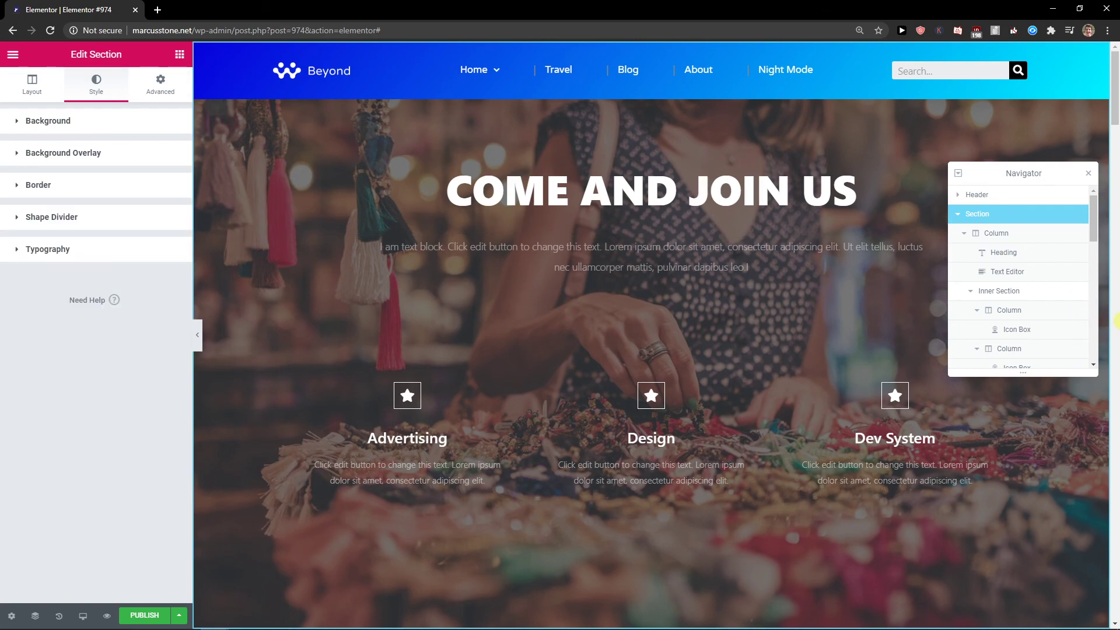